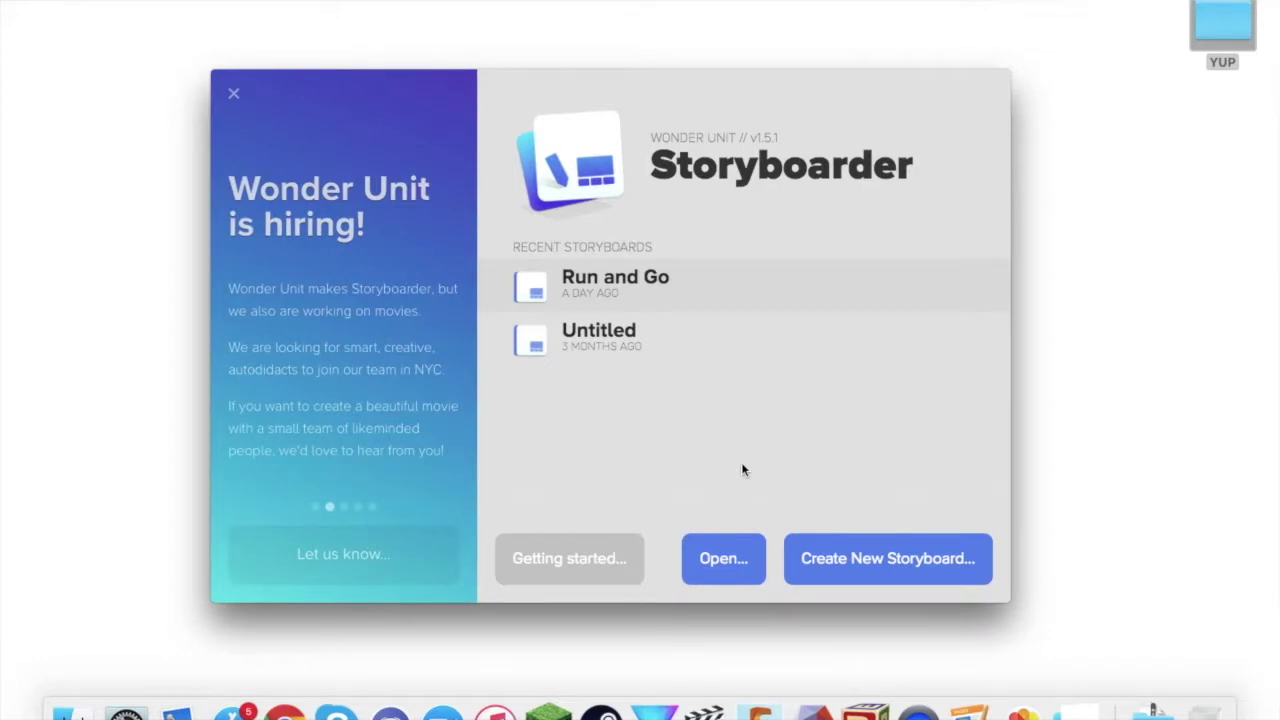
# Create a new blank storyboard with the Ultrawide 2.39:1 aspect ratio and save it as Test
pyautogui.click(833, 557)
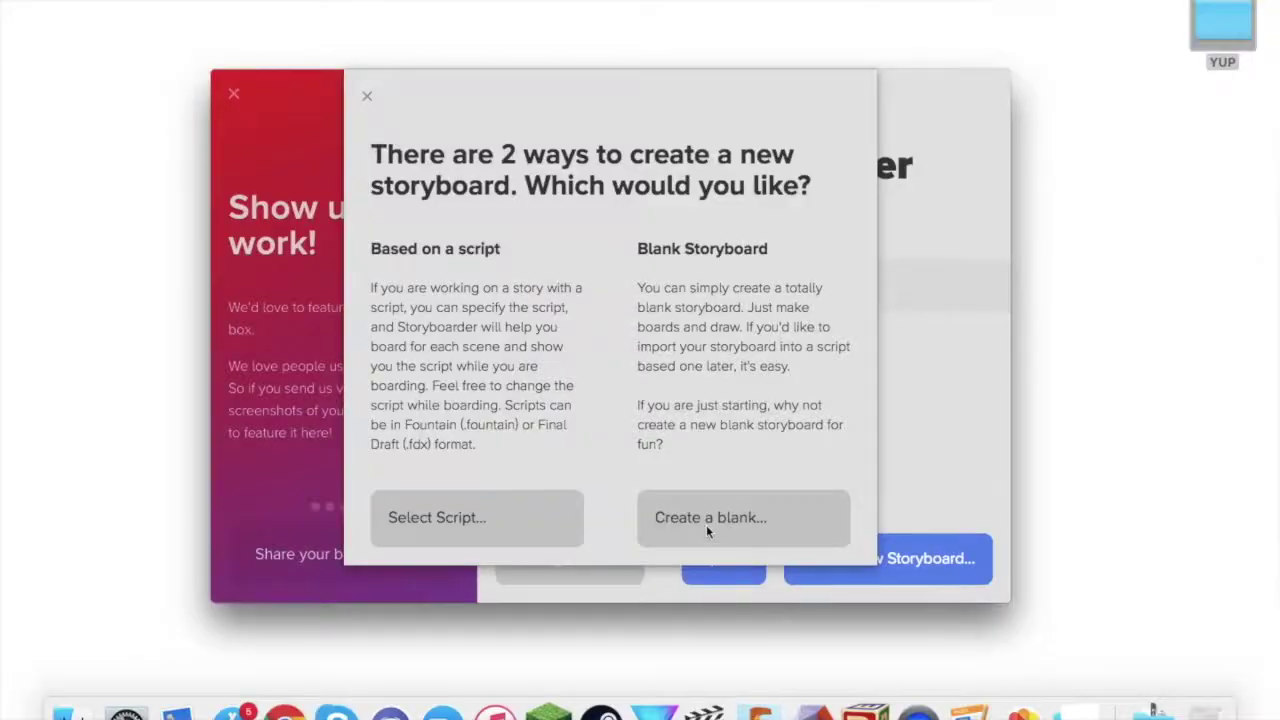
pyautogui.click(708, 526)
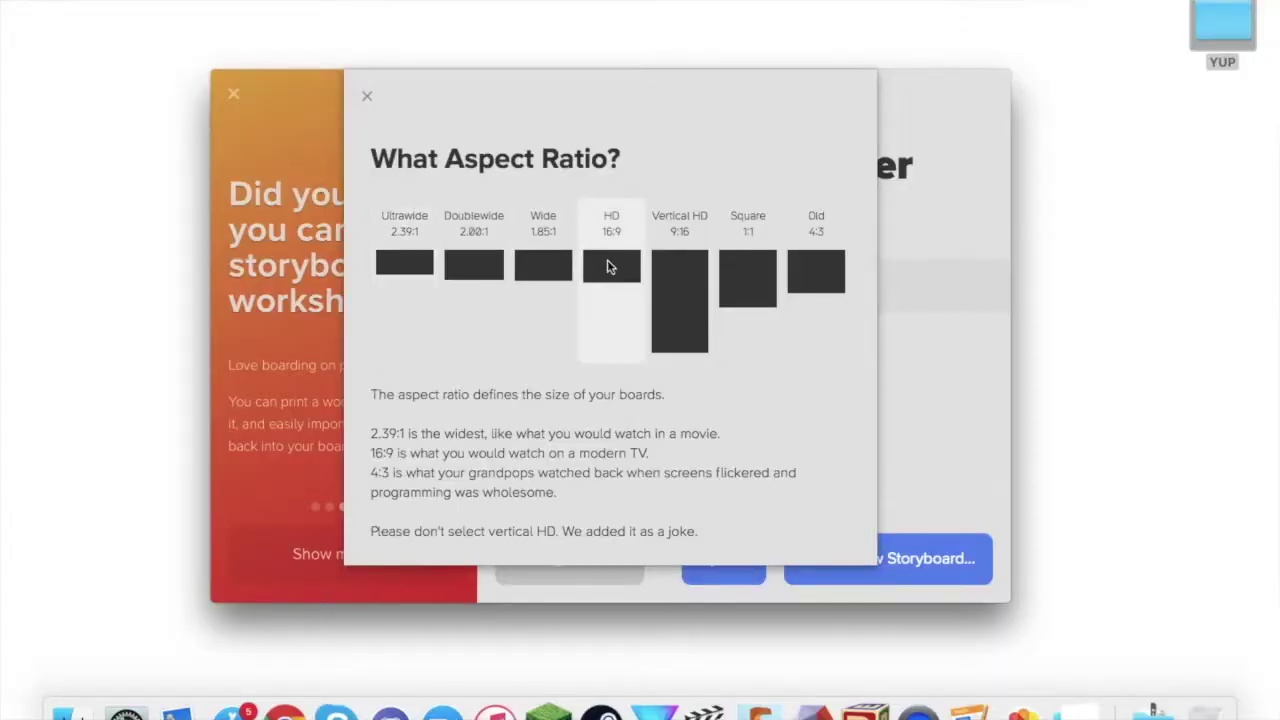
pyautogui.click(394, 265)
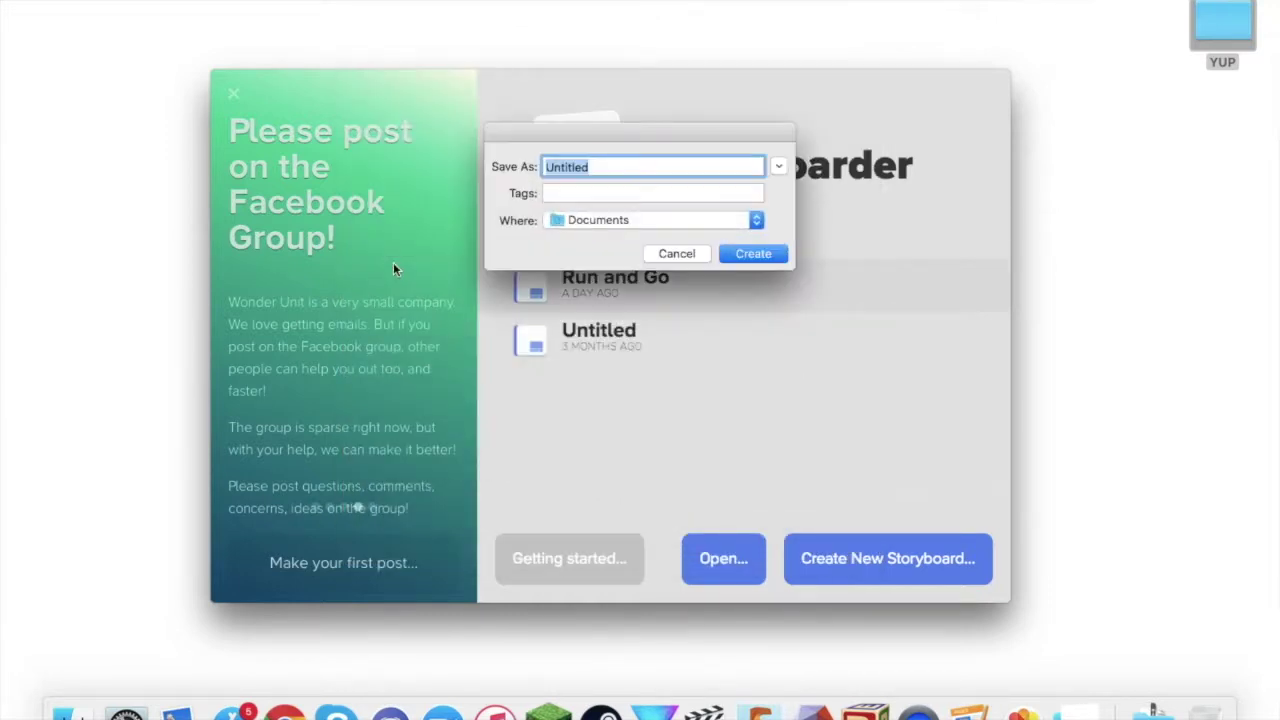
pyautogui.write('TEst')
pyautogui.press('Return')
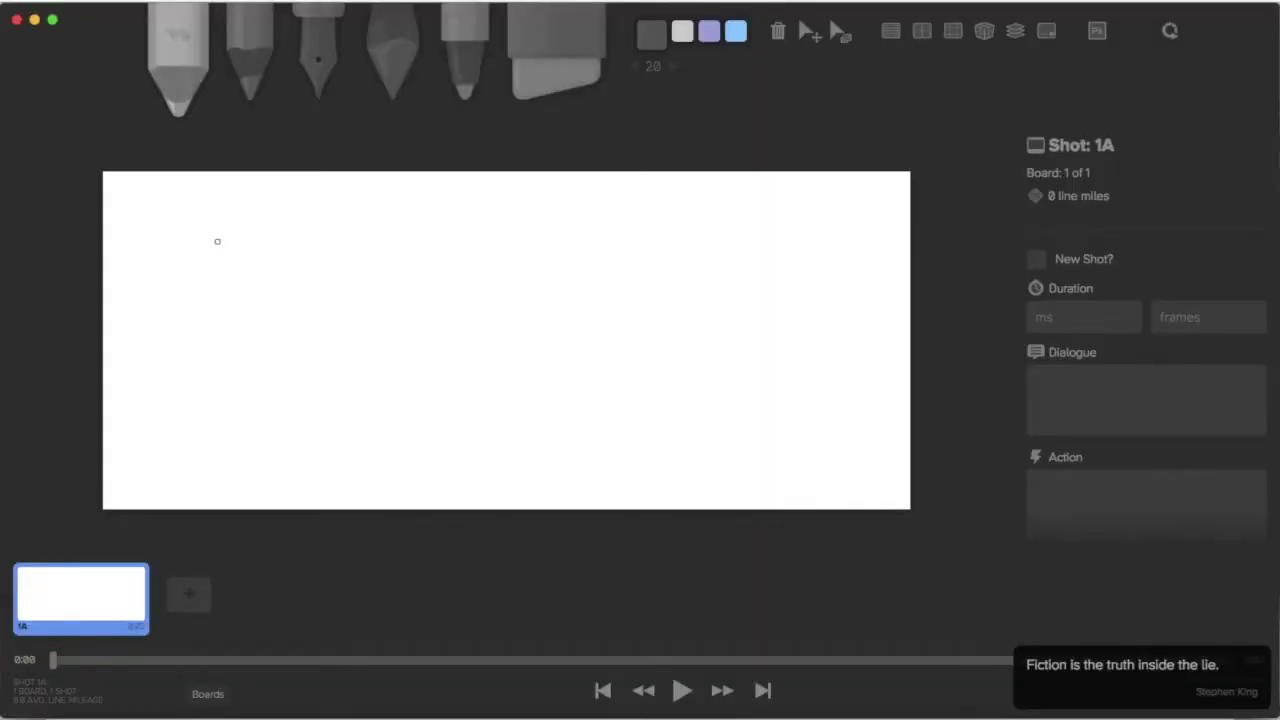
# Scribble test strokes on the board with the light pencil in grey, the pencil in purple and the pen in yellow-green
pyautogui.click(330, 47)
pyautogui.click(185, 46)
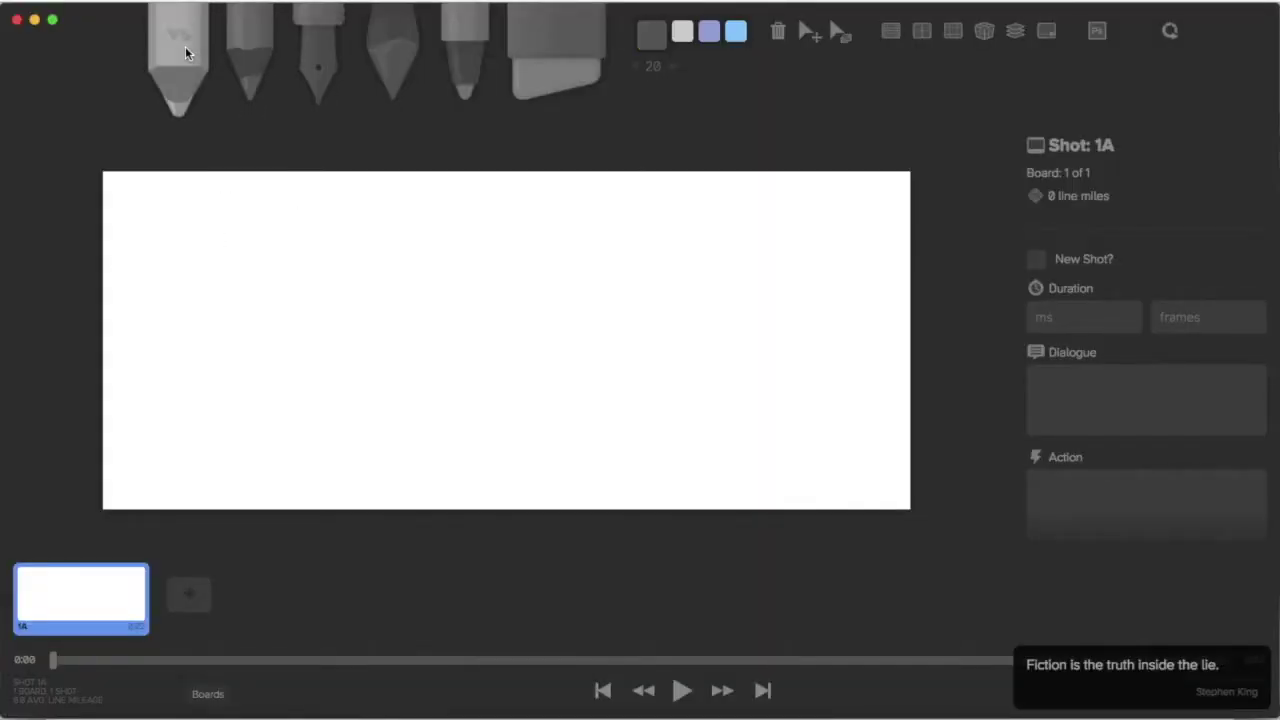
pyautogui.moveTo(228, 253)
pyautogui.mouseDown()
pyautogui.moveTo(208, 224)
pyautogui.moveTo(215, 266)
pyautogui.mouseUp()
pyautogui.click(235, 108)
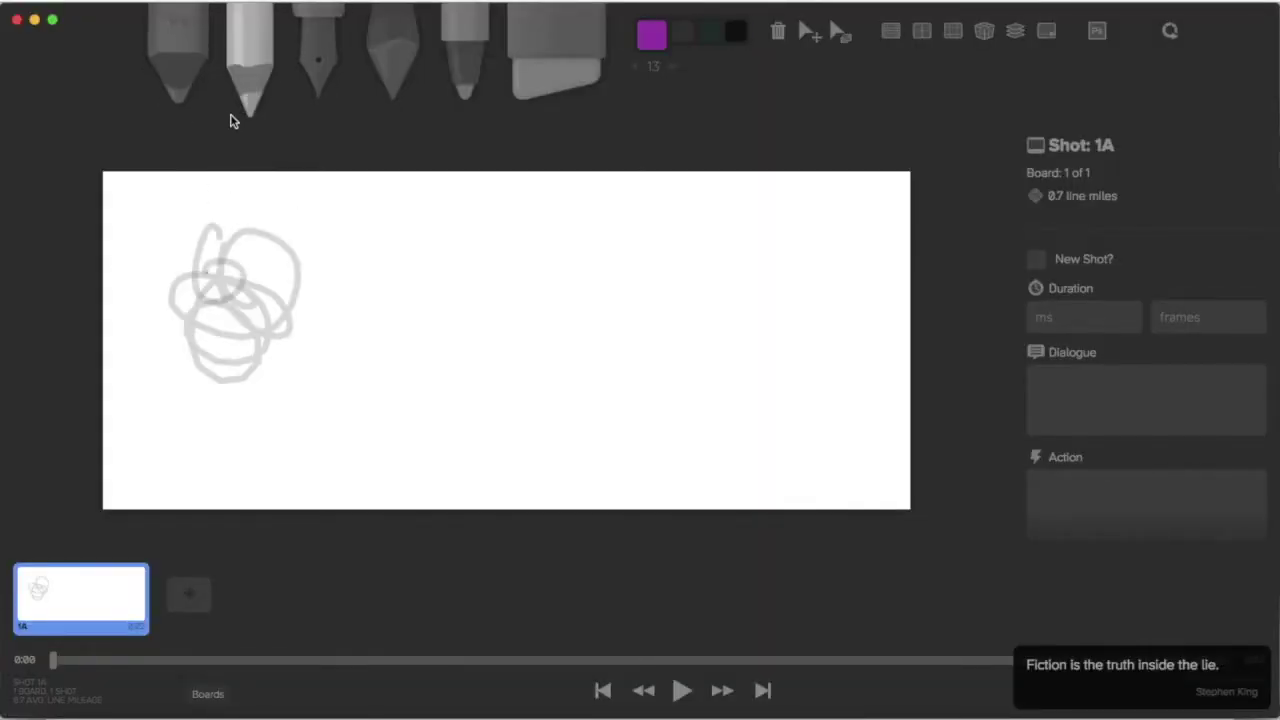
pyautogui.moveTo(336, 325)
pyautogui.mouseDown()
pyautogui.moveTo(395, 329)
pyautogui.moveTo(356, 338)
pyautogui.mouseUp()
pyautogui.press('3')
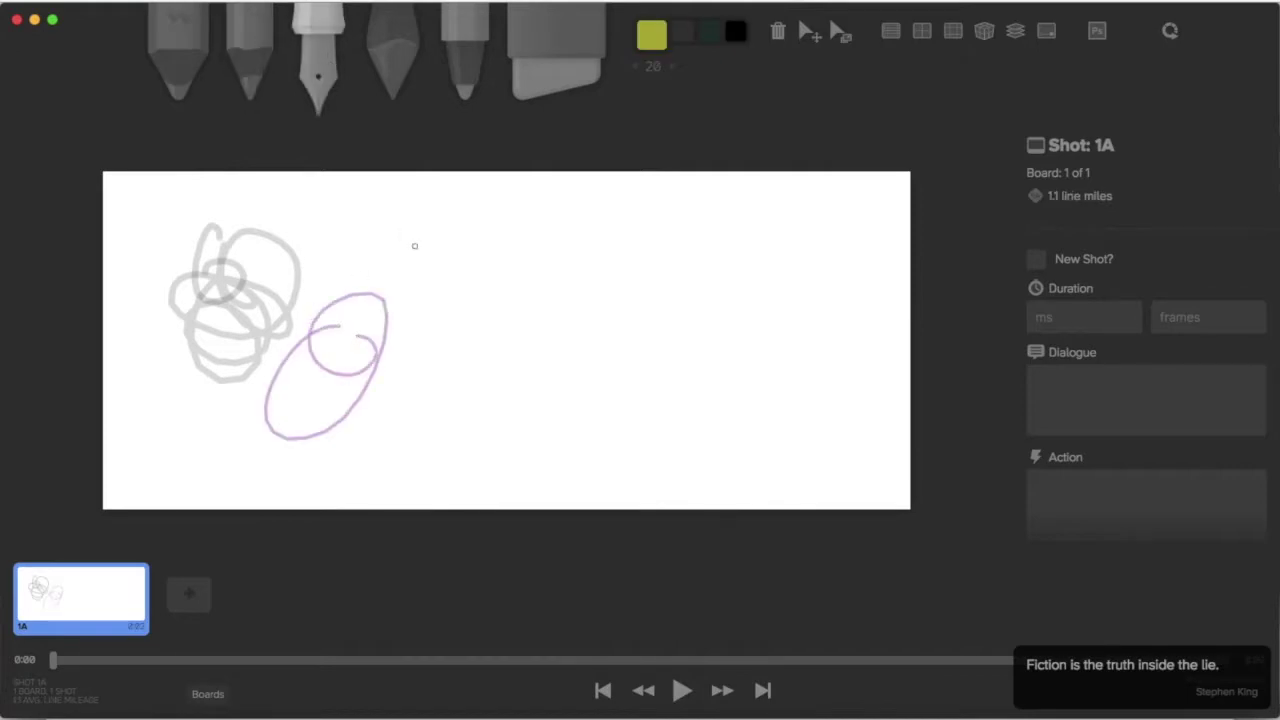
pyautogui.moveTo(481, 294)
pyautogui.mouseDown()
pyautogui.moveTo(481, 367)
pyautogui.moveTo(553, 362)
pyautogui.moveTo(500, 338)
pyautogui.mouseUp()
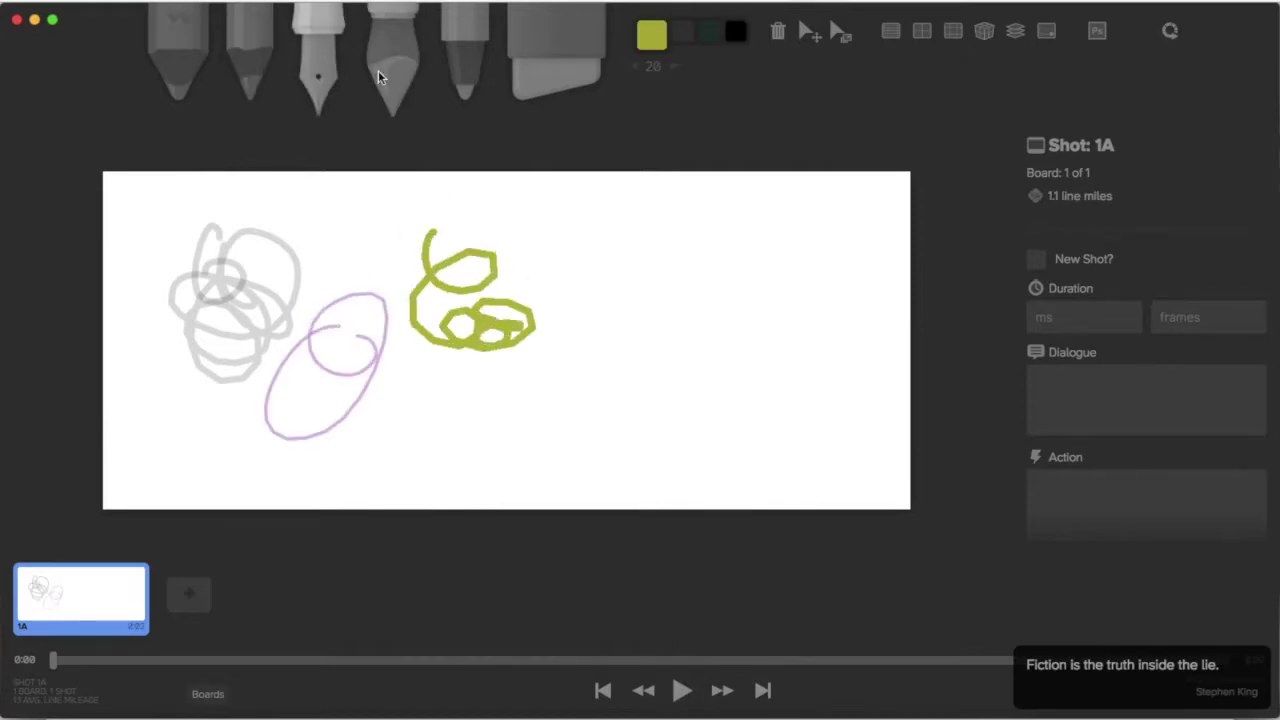
# Try large strokes with the blue brush and the red marker, and erase an area in the middle of them
pyautogui.click(388, 68)
pyautogui.moveTo(619, 318)
pyautogui.mouseDown()
pyautogui.moveTo(582, 289)
pyautogui.moveTo(626, 248)
pyautogui.moveTo(726, 340)
pyautogui.moveTo(645, 360)
pyautogui.moveTo(548, 190)
pyautogui.moveTo(496, 224)
pyautogui.moveTo(465, 195)
pyautogui.mouseUp()
pyautogui.click(449, 14)
pyautogui.moveTo(414, 251)
pyautogui.mouseDown()
pyautogui.moveTo(413, 292)
pyautogui.moveTo(474, 308)
pyautogui.moveTo(522, 357)
pyautogui.moveTo(674, 299)
pyautogui.moveTo(737, 298)
pyautogui.mouseUp()
pyautogui.click(555, 50)
pyautogui.moveTo(586, 243)
pyautogui.mouseDown()
pyautogui.moveTo(679, 244)
pyautogui.moveTo(585, 315)
pyautogui.moveTo(625, 370)
pyautogui.mouseUp()
# Paint blue brush strokes over the grey and purple scribbles at different brush sizes, ending at size 250
pyautogui.click(388, 60)
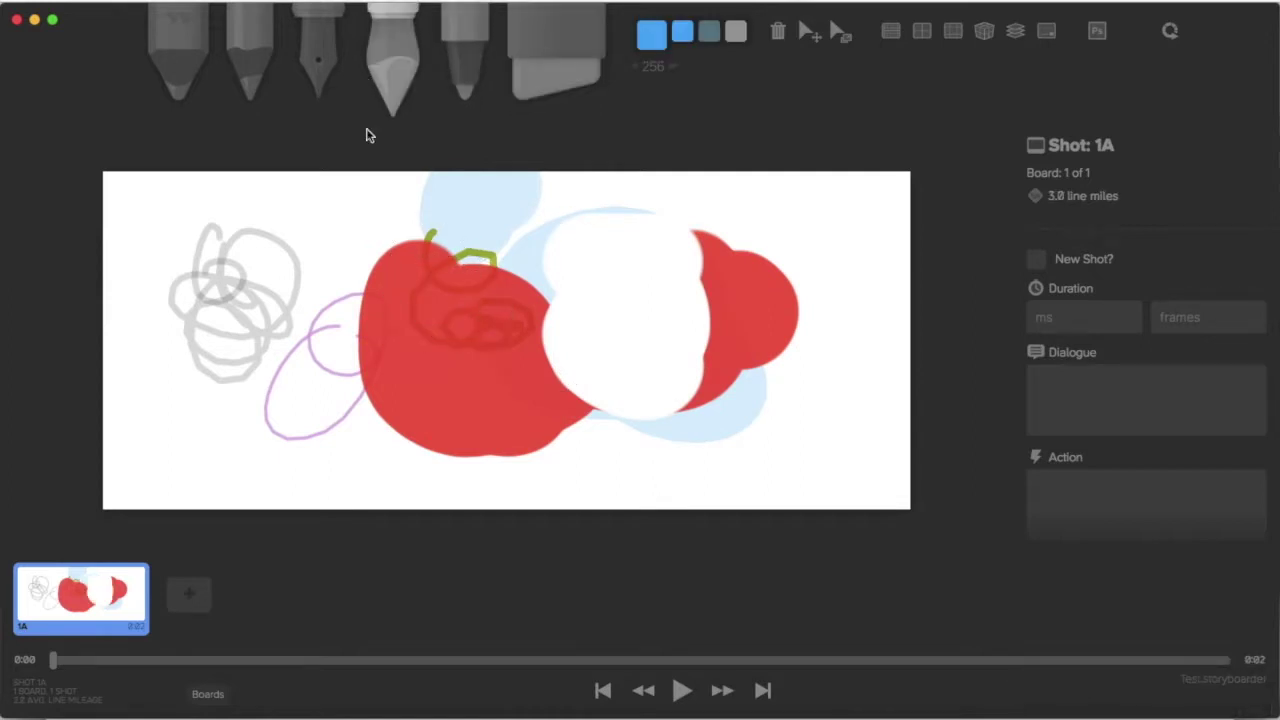
pyautogui.moveTo(386, 276)
pyautogui.mouseDown()
pyautogui.moveTo(286, 223)
pyautogui.moveTo(276, 234)
pyautogui.mouseUp()
pyautogui.press('[')
pyautogui.press('[')
pyautogui.press('[')
pyautogui.press('[')
pyautogui.moveTo(135, 294)
pyautogui.mouseDown()
pyautogui.moveTo(242, 295)
pyautogui.moveTo(330, 365)
pyautogui.mouseUp()
pyautogui.press(']')
pyautogui.press(']')
pyautogui.press(']')
pyautogui.press(']')
pyautogui.press(']')
pyautogui.press(']')
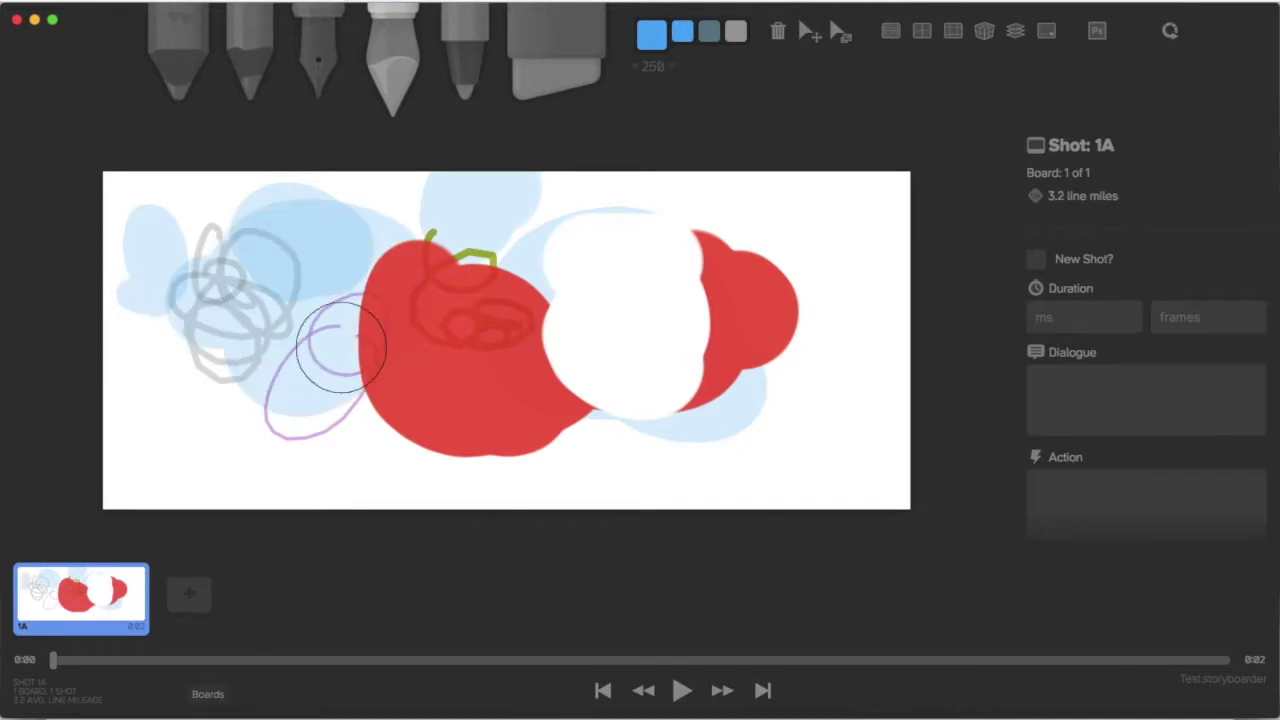
# Cover the grey scribbles with yellow-green using an enlarged pen, and reduce the pen size to 6
pyautogui.click(320, 45)
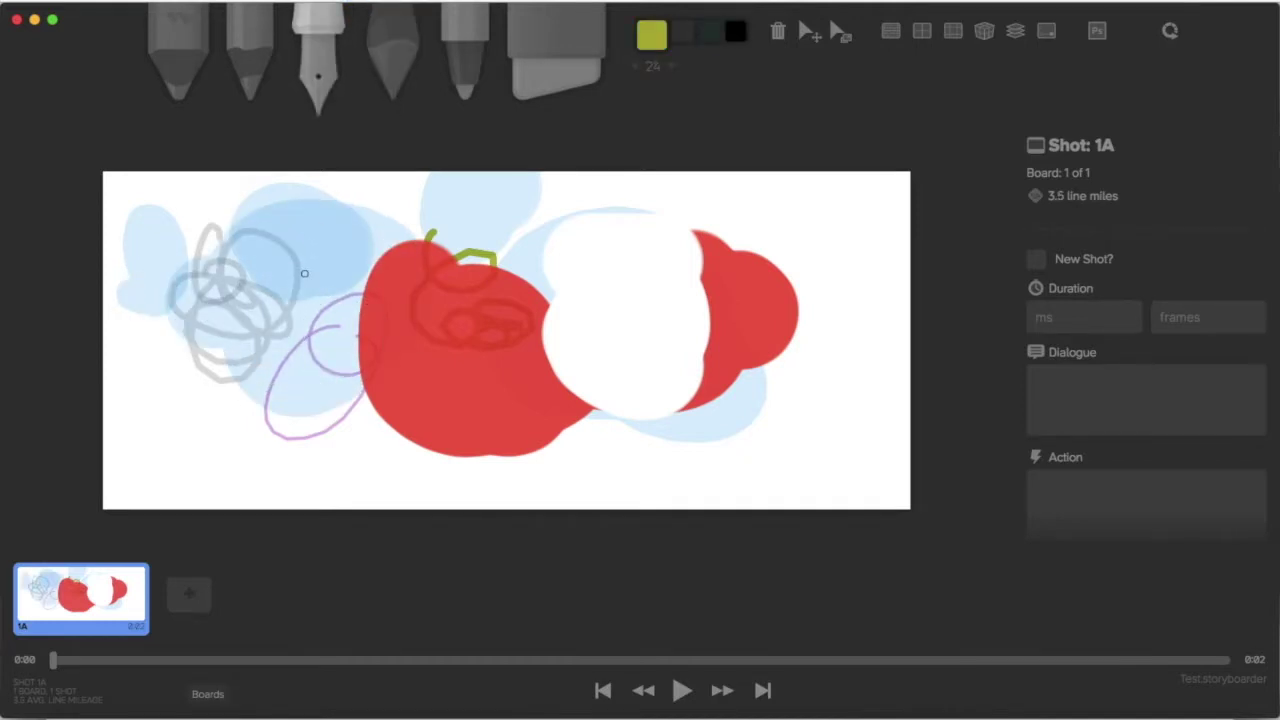
pyautogui.press(']')
pyautogui.press(']')
pyautogui.press(']')
pyautogui.press(']')
pyautogui.press(']')
pyautogui.press(']')
pyautogui.moveTo(305, 274)
pyautogui.mouseDown()
pyautogui.moveTo(421, 195)
pyautogui.moveTo(310, 275)
pyautogui.moveTo(291, 213)
pyautogui.moveTo(232, 231)
pyautogui.moveTo(165, 315)
pyautogui.moveTo(312, 247)
pyautogui.mouseUp()
pyautogui.press('[')
pyautogui.press('[')
pyautogui.press('[')
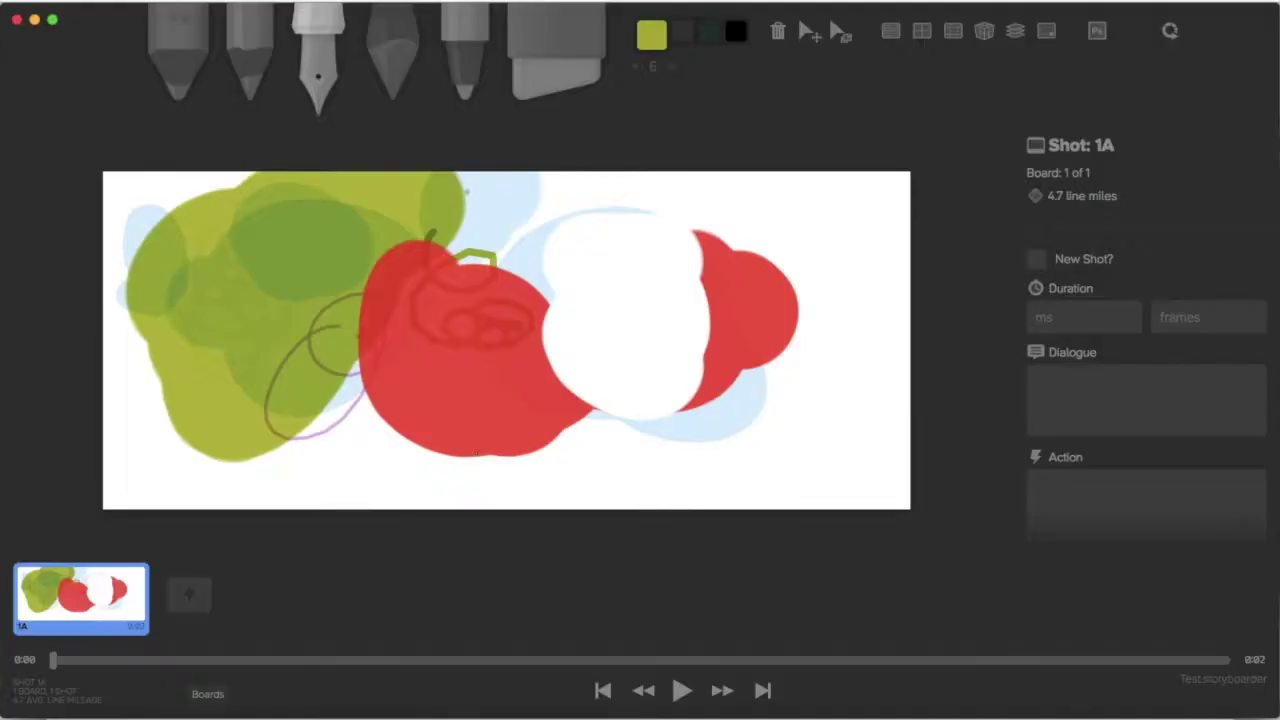
# Erase all test strokes from the board with the eraser at size 256
pyautogui.click(590, 25)
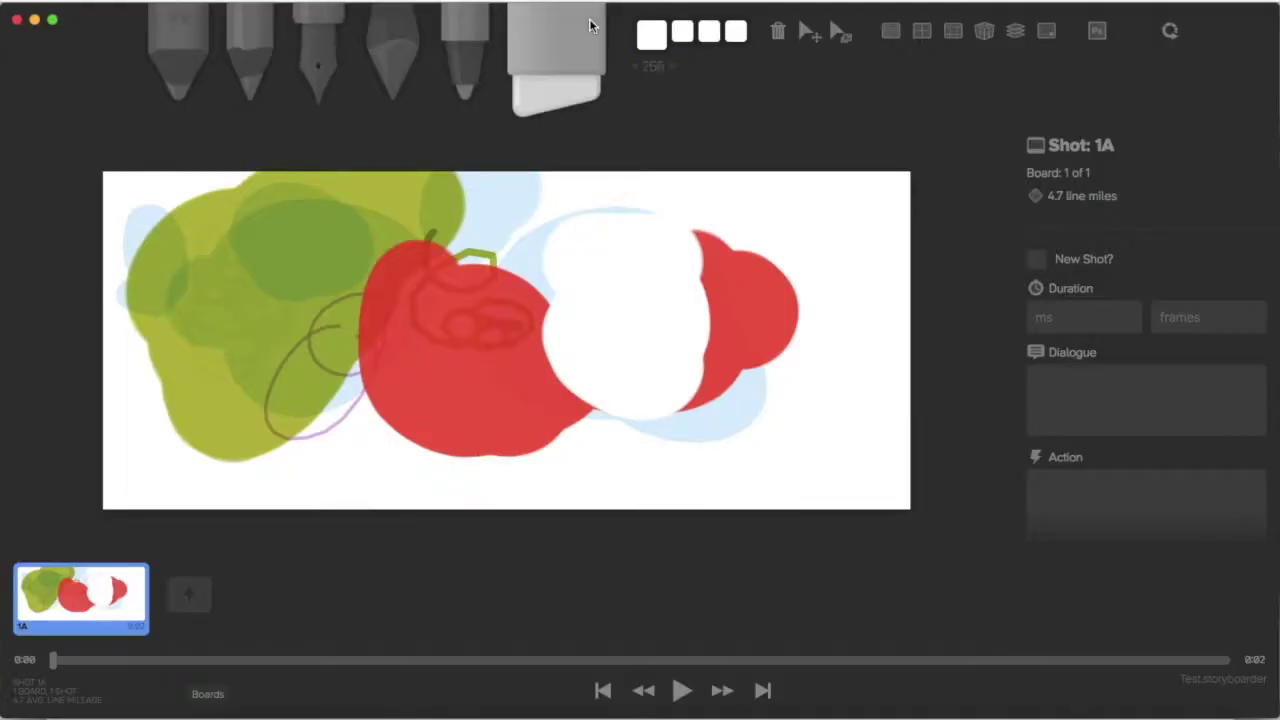
pyautogui.moveTo(800, 280); pyautogui.dragTo(609, 380)
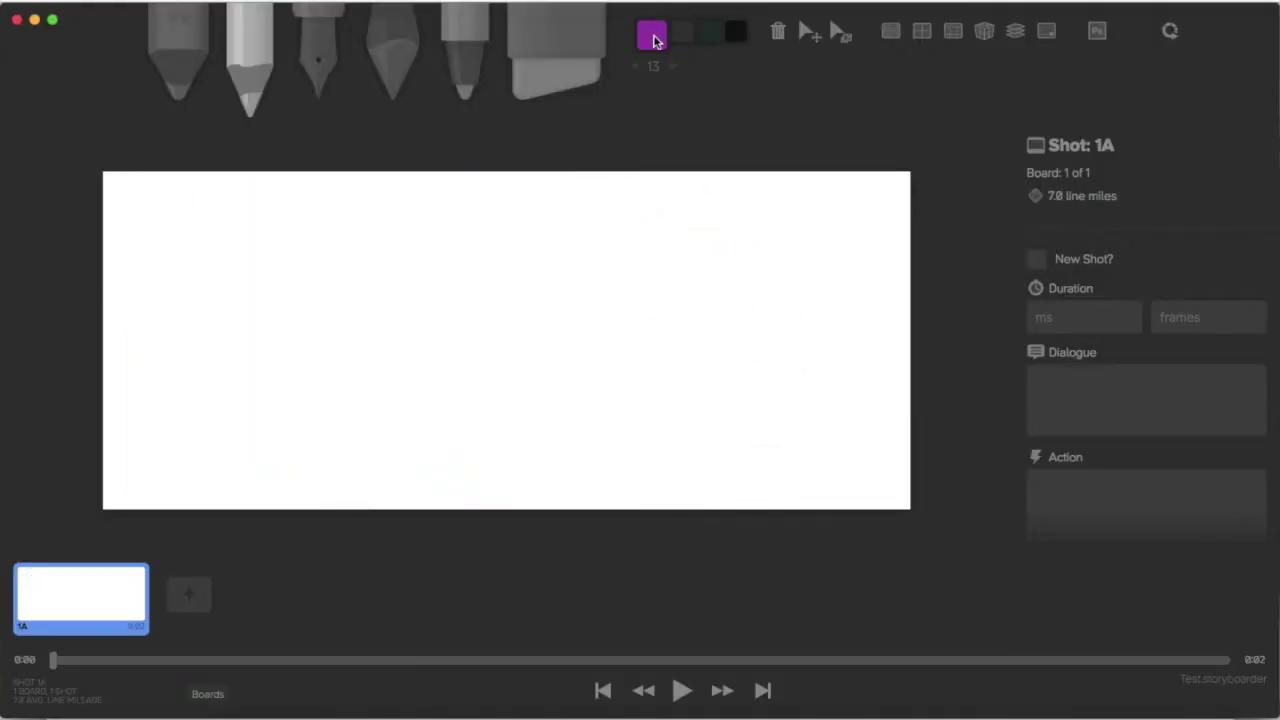
# Draw a horizon line across the full width of the board with the pencil in Shaded Grey (#7E7E7E), size 13
pyautogui.click(653, 38)
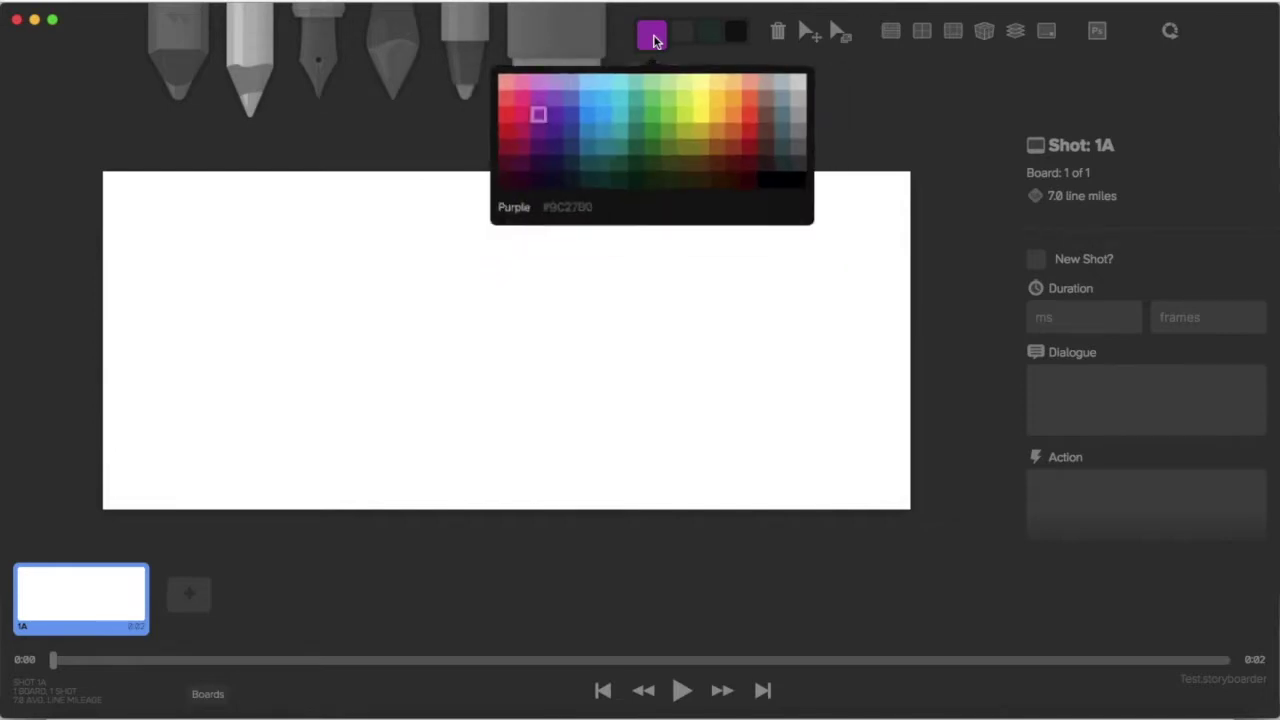
pyautogui.click(582, 120)
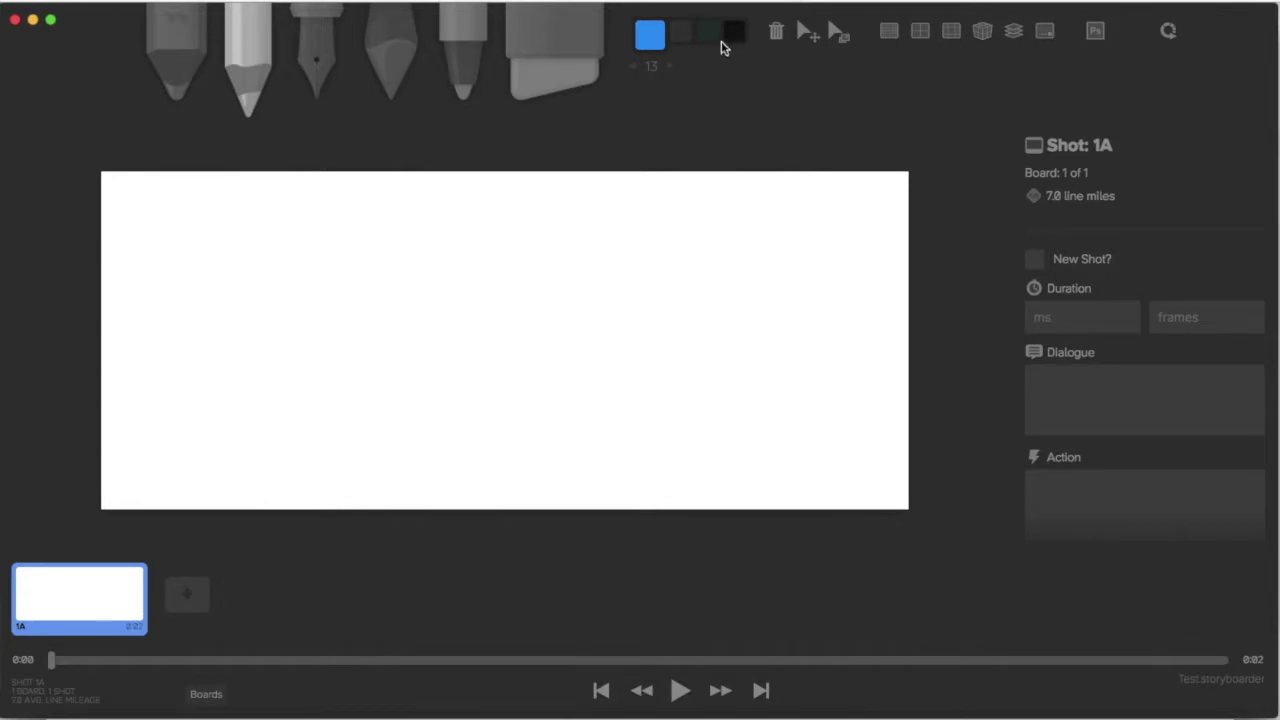
pyautogui.click(653, 44)
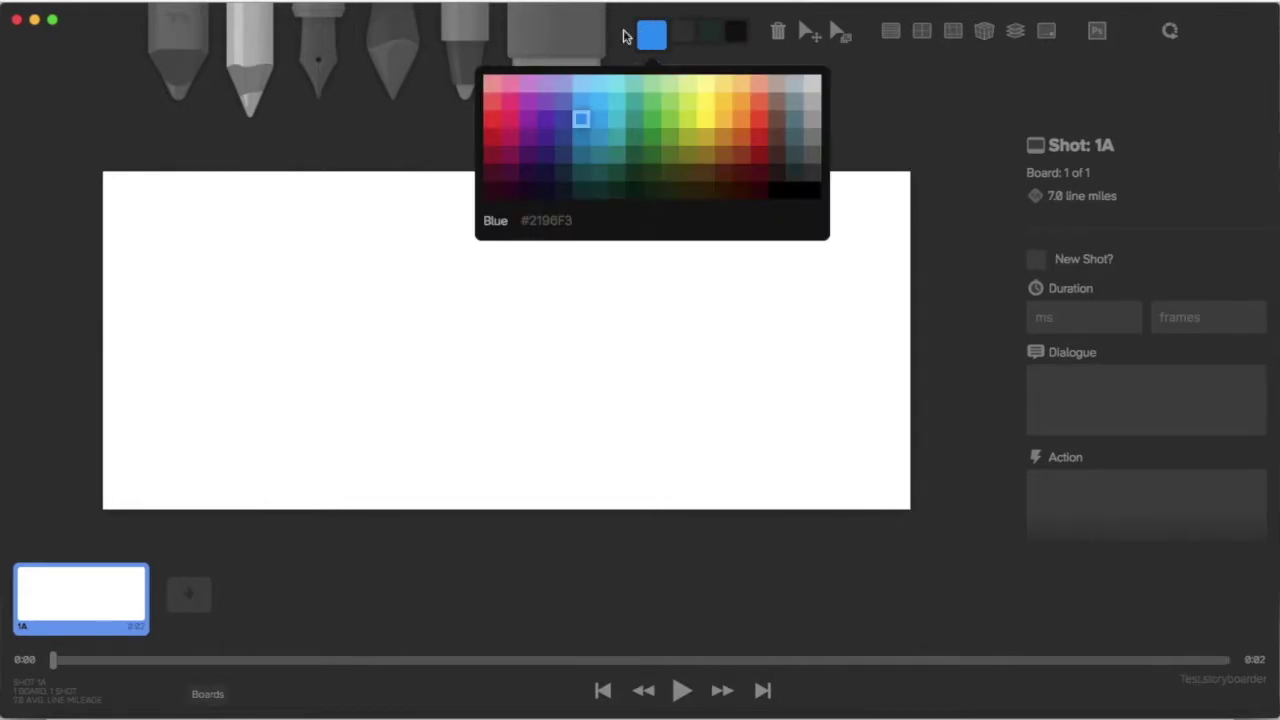
pyautogui.click(812, 137)
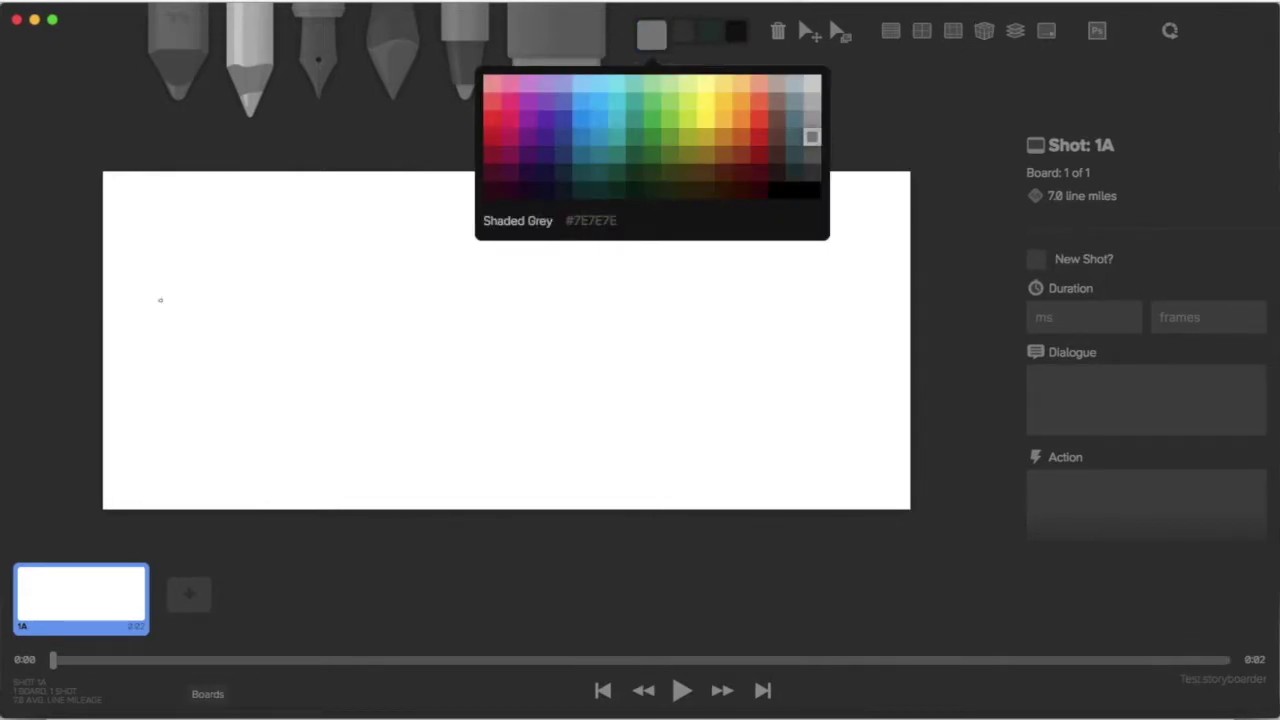
pyautogui.moveTo(358, 344); pyautogui.dragTo(784, 357)
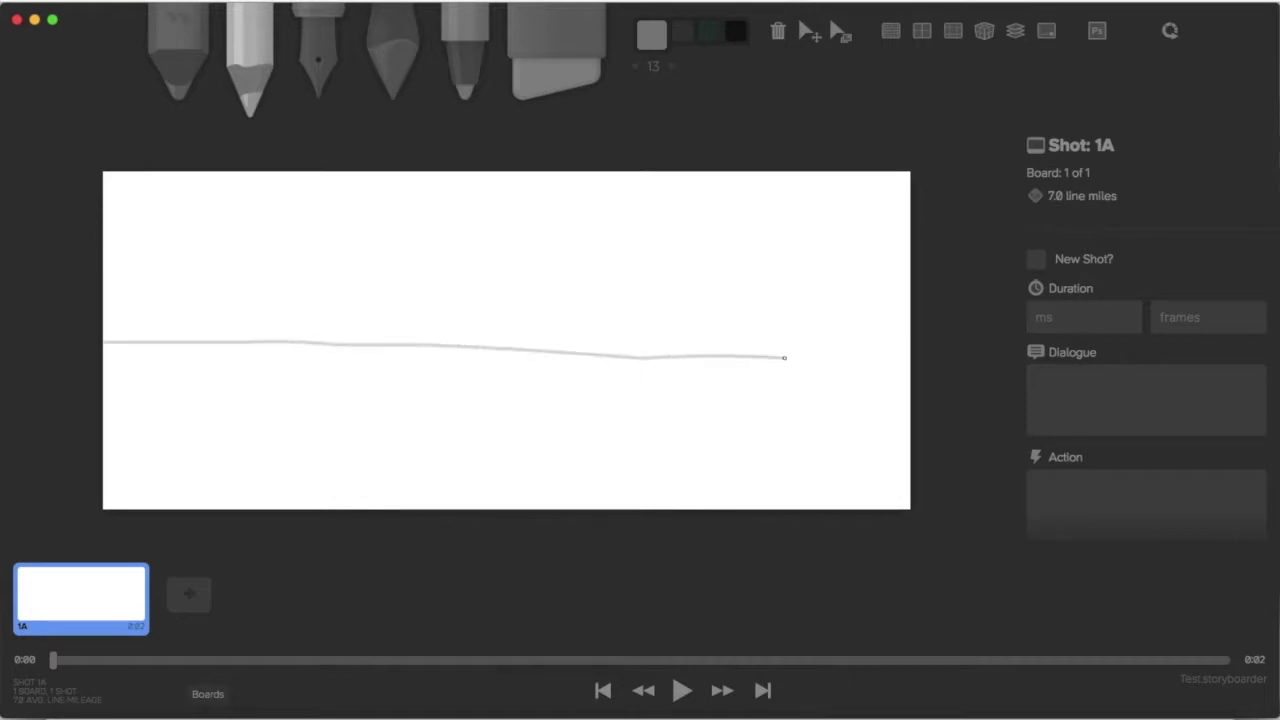
# Fill the area above the horizon with blue and the area below it with green, using the brush at size 250
pyautogui.click(380, 52)
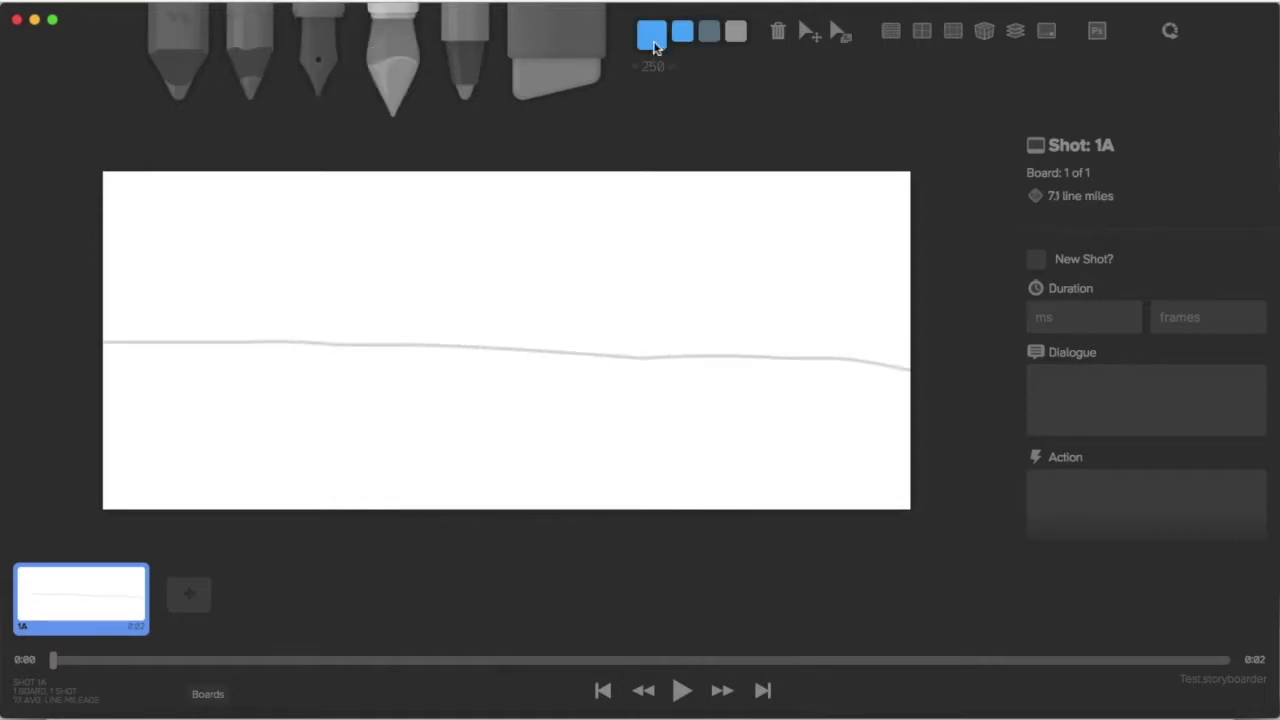
pyautogui.moveTo(210, 187)
pyautogui.mouseDown()
pyautogui.moveTo(857, 214)
pyautogui.moveTo(877, 309)
pyautogui.mouseUp()
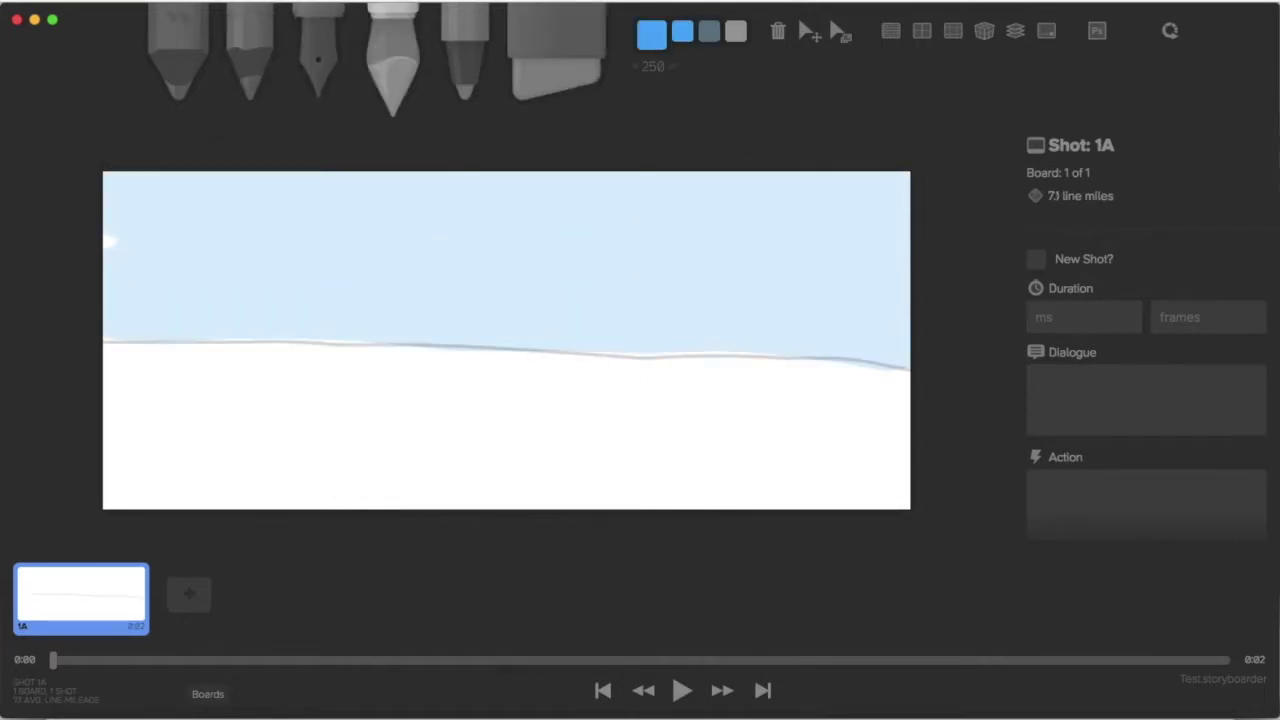
pyautogui.click(651, 34)
pyautogui.click(651, 121)
pyautogui.moveTo(115, 400)
pyautogui.mouseDown()
pyautogui.moveTo(94, 394)
pyautogui.moveTo(480, 374)
pyautogui.moveTo(499, 481)
pyautogui.moveTo(115, 495)
pyautogui.mouseUp()
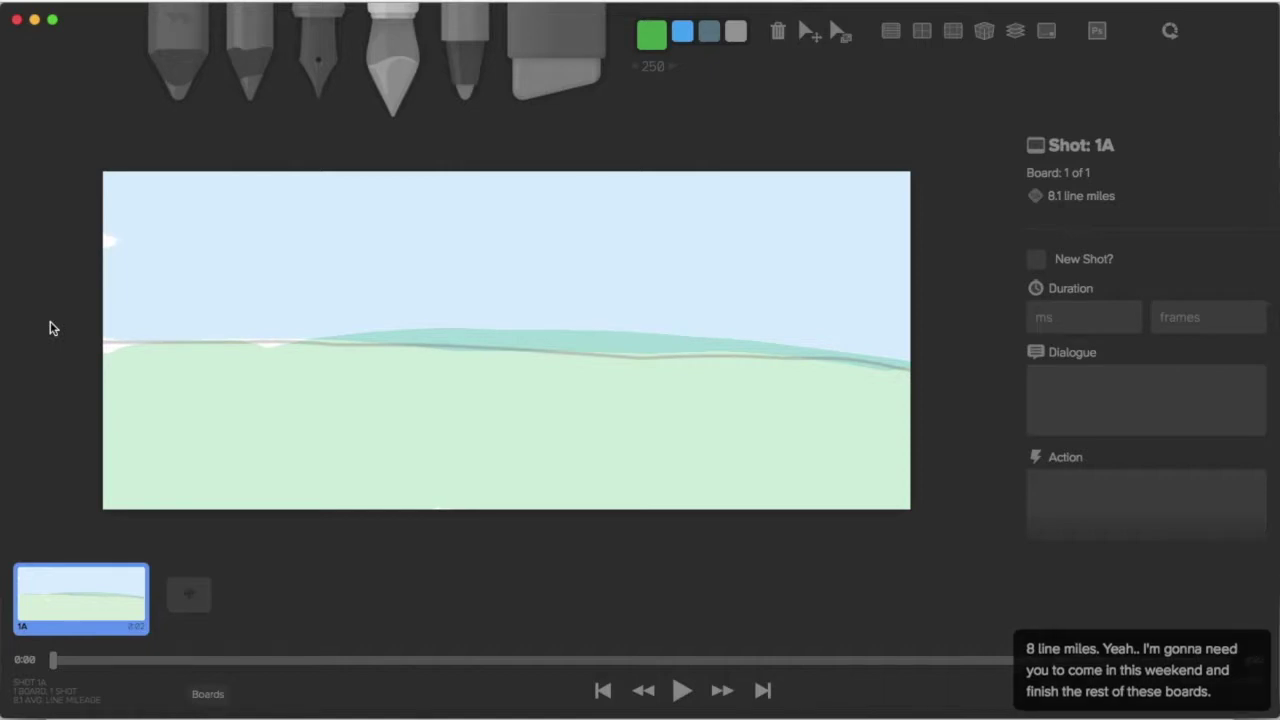
# Sketch a running stick figure near the center of the board with the pencil in blue (#2196F3), size 10, redoing misdrawn strokes
pyautogui.click(264, 77)
pyautogui.click(324, 72)
pyautogui.click(272, 76)
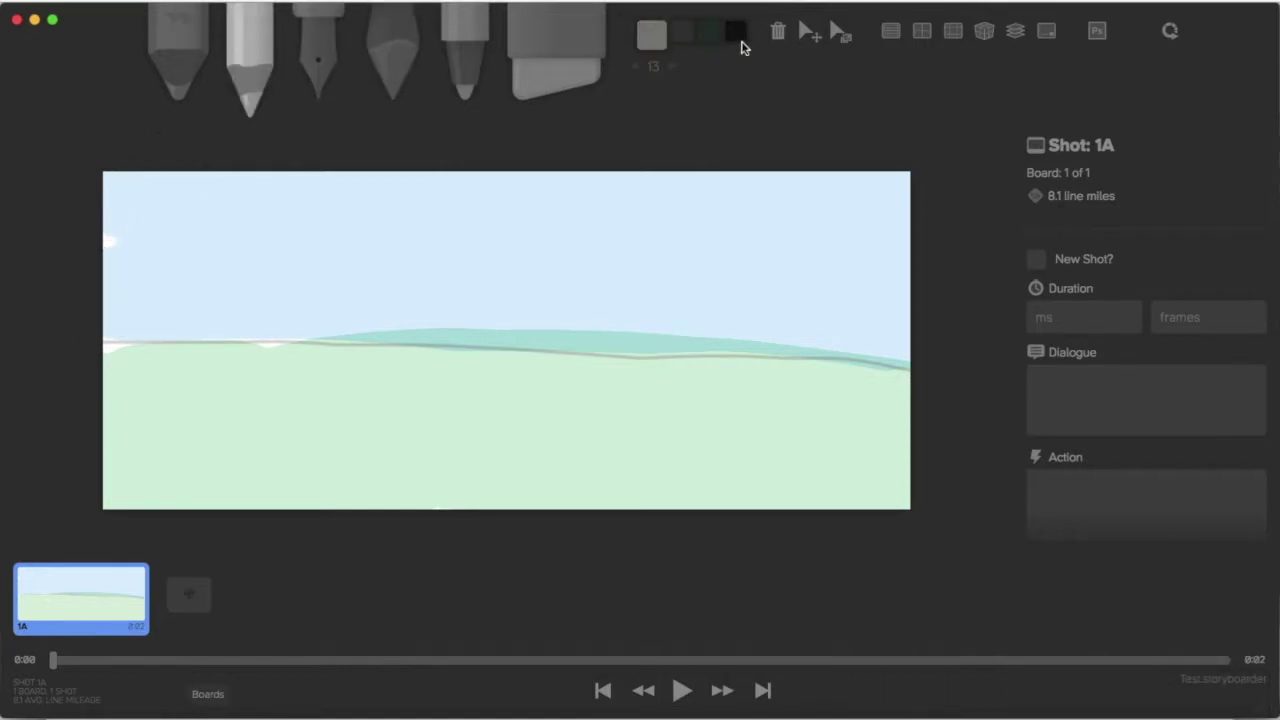
pyautogui.click(654, 37)
pyautogui.click(582, 121)
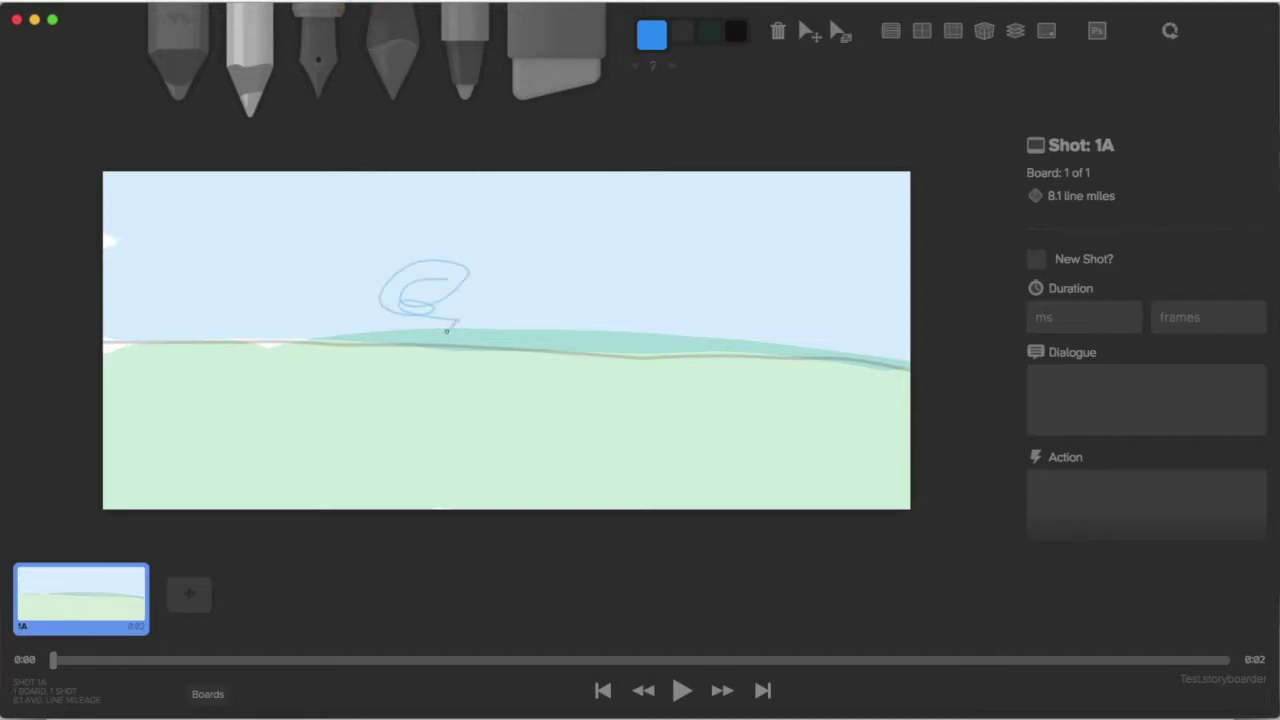
pyautogui.moveTo(429, 304)
pyautogui.mouseDown()
pyautogui.moveTo(474, 316)
pyautogui.moveTo(549, 300)
pyautogui.mouseUp()
pyautogui.press('super+z')
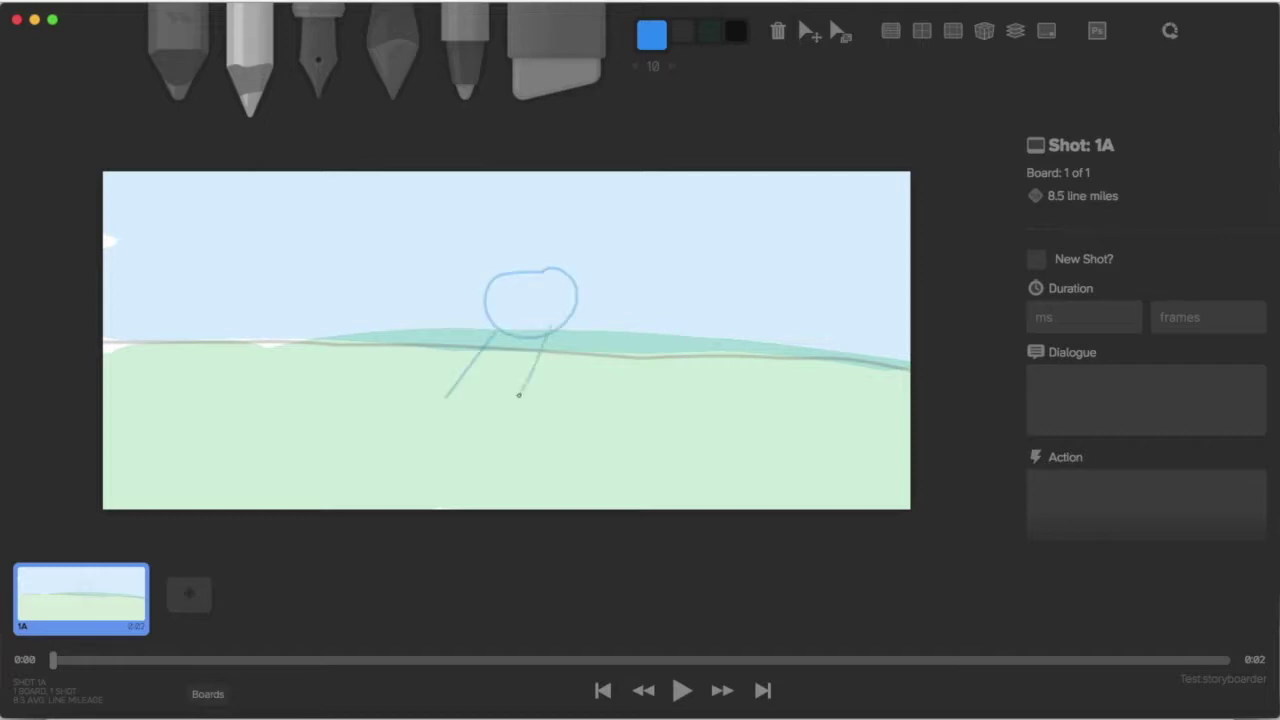
pyautogui.moveTo(597, 417); pyautogui.dragTo(594, 441)
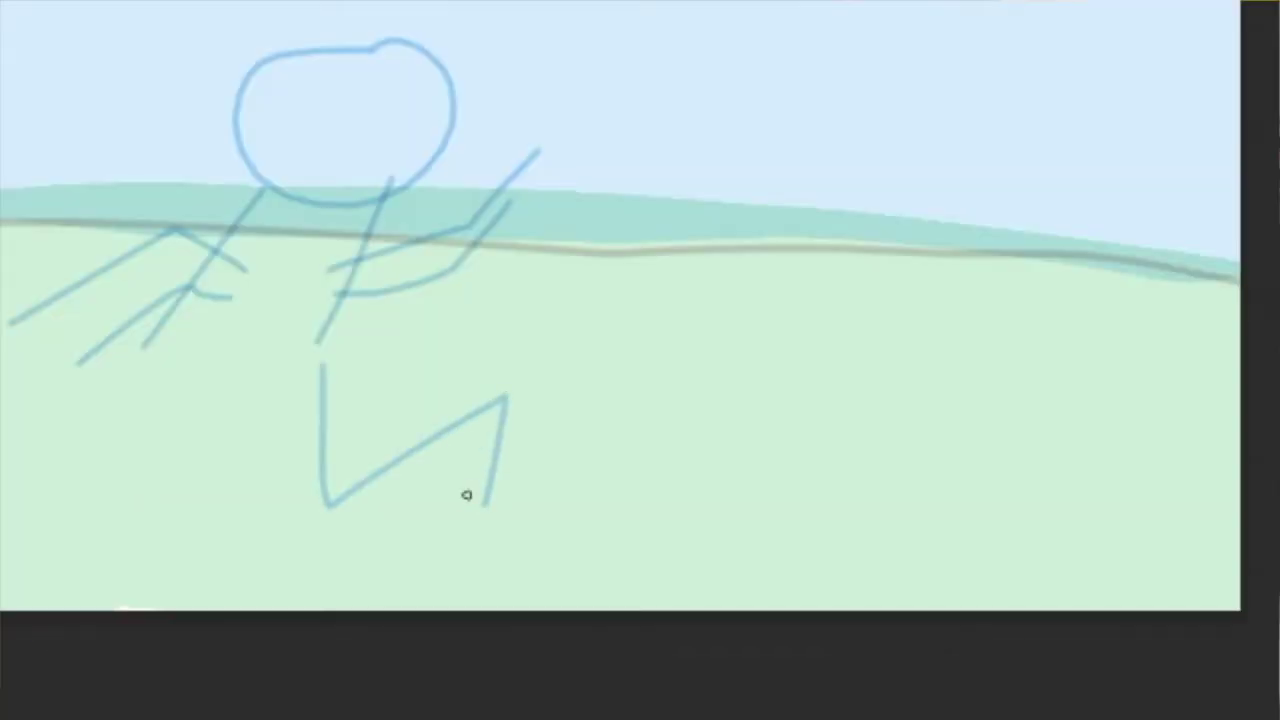
pyautogui.press('super+z')
pyautogui.moveTo(451, 408); pyautogui.dragTo(433, 440)
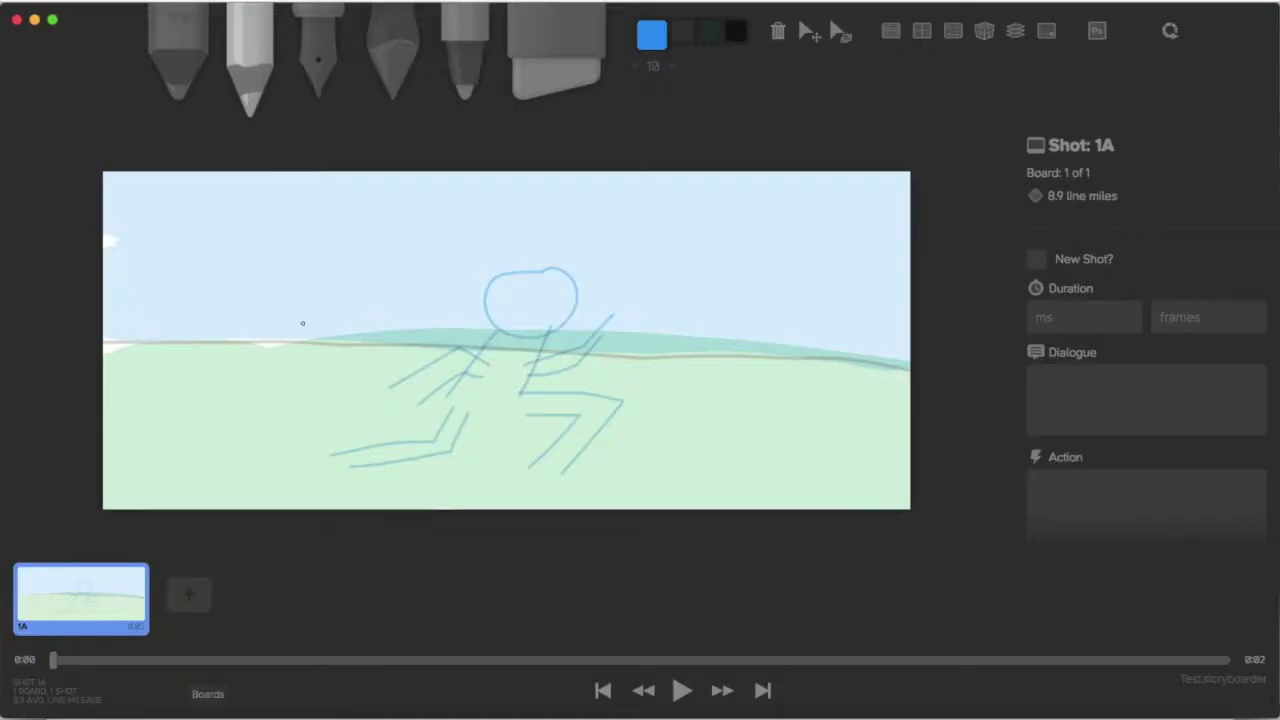
# Set the pencil color to black and sketch a second running figure behind the blue one, near the board's left edge
pyautogui.click(650, 40)
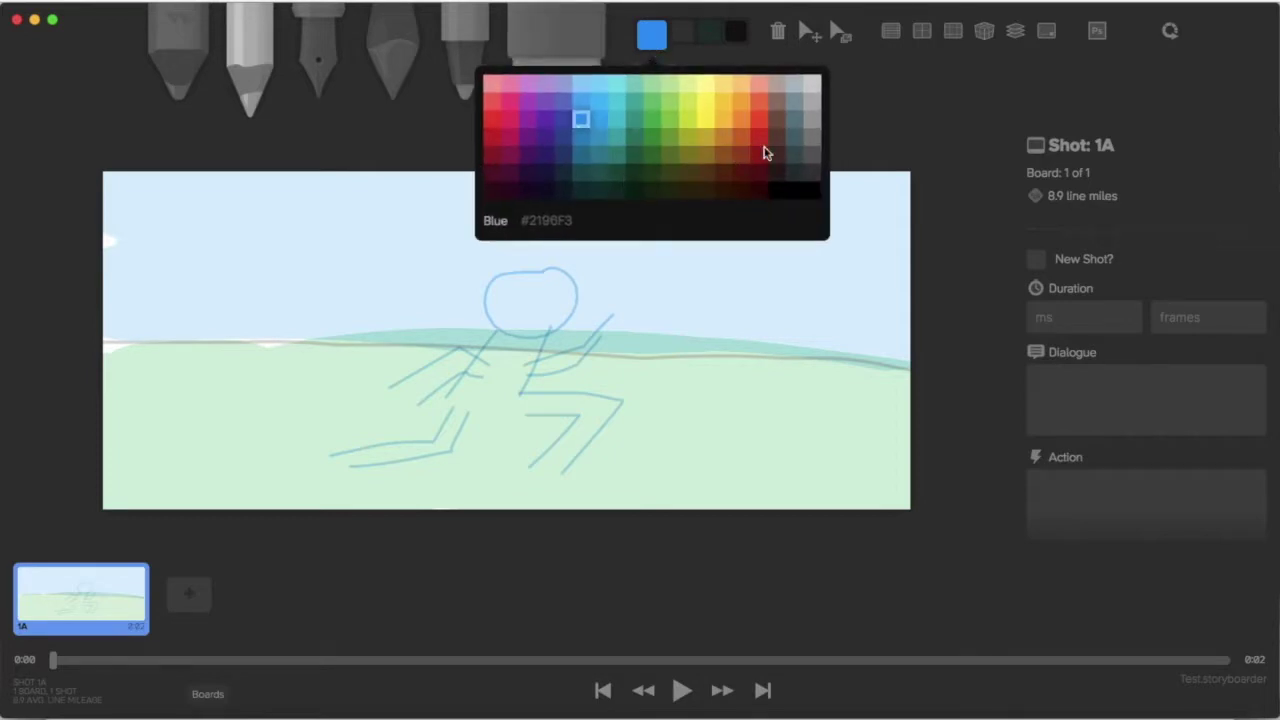
pyautogui.click(783, 192)
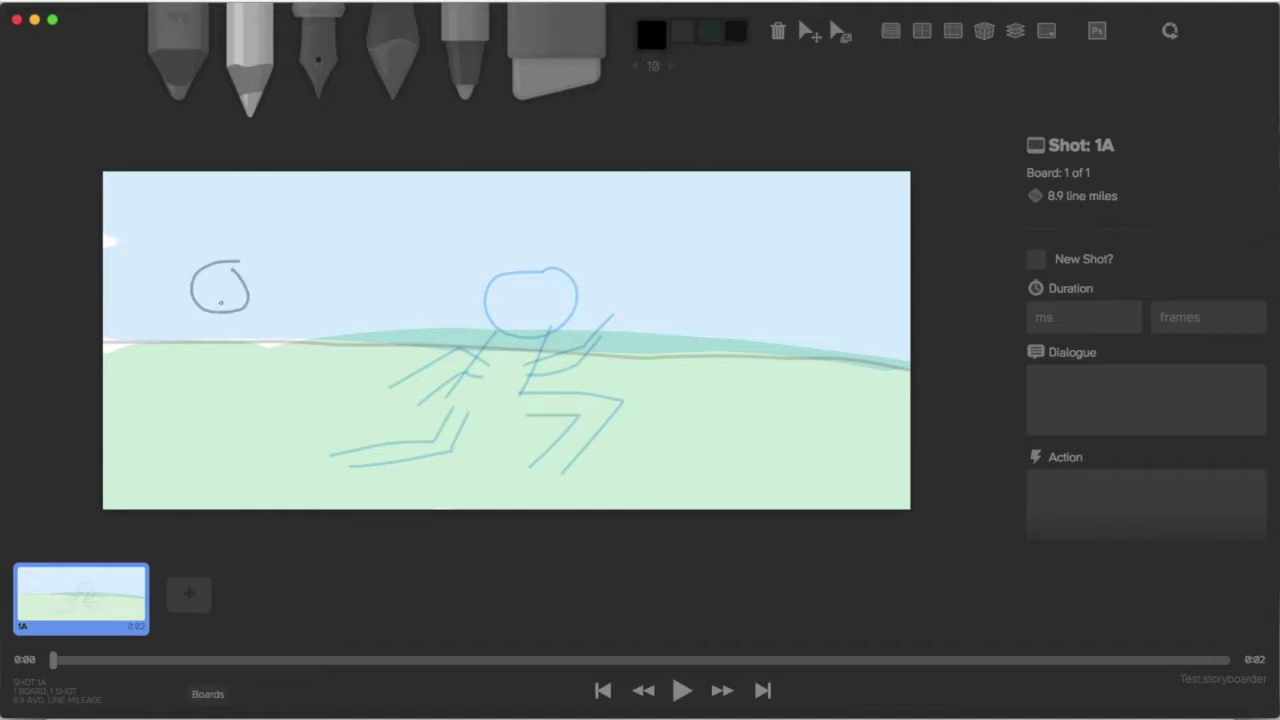
pyautogui.press('super+z')
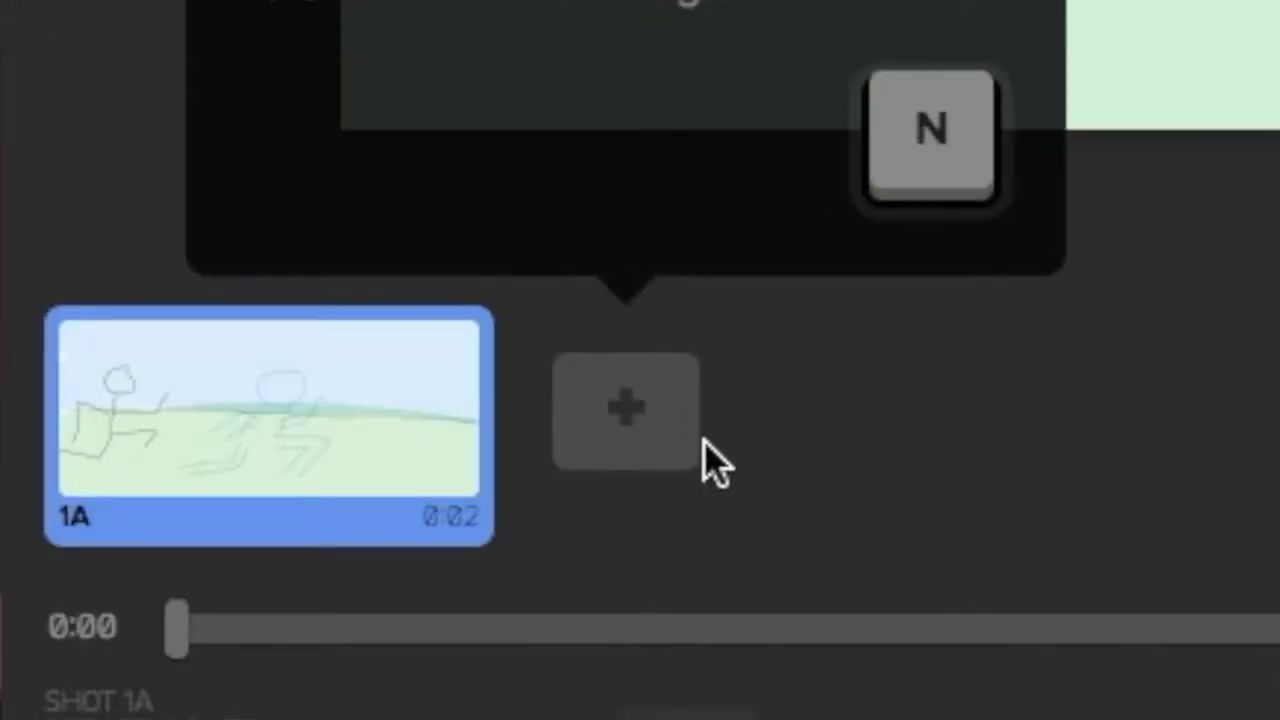
# Add a second board and draw a black pencil horizon line across it with green ground below
pyautogui.click(648, 430)
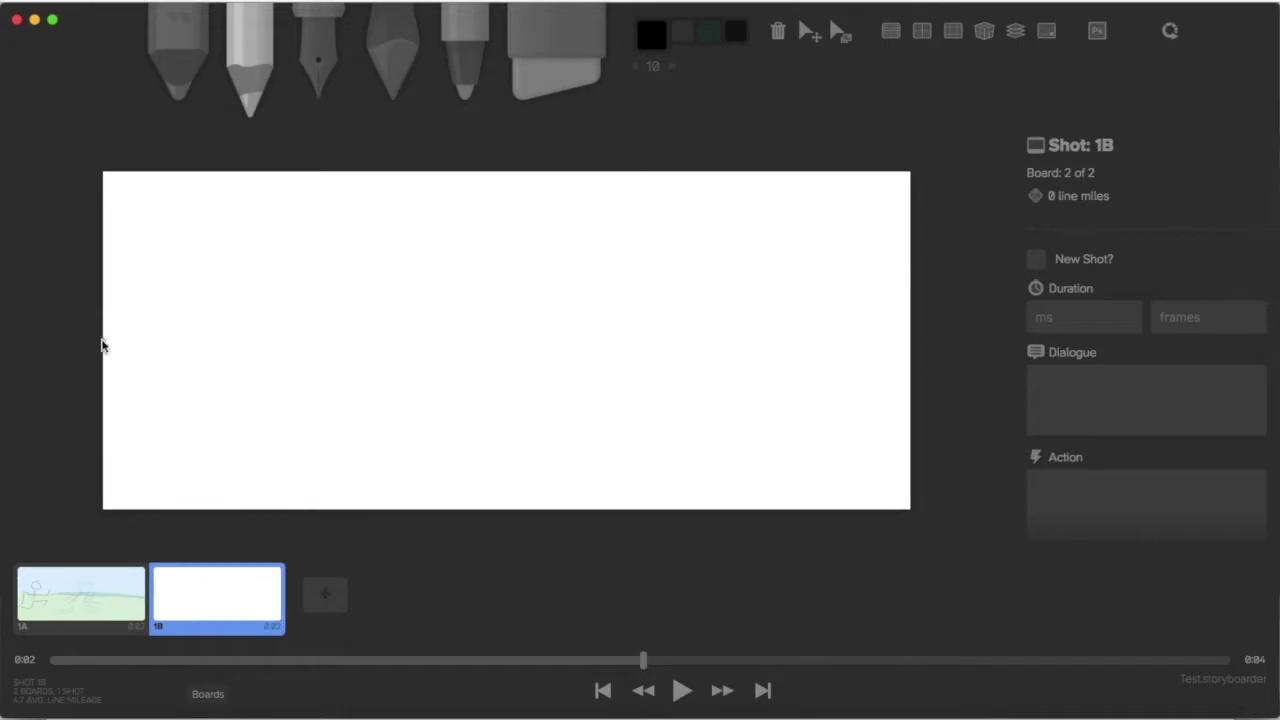
pyautogui.moveTo(97, 350)
pyautogui.mouseDown()
pyautogui.moveTo(642, 335)
pyautogui.moveTo(920, 360)
pyautogui.mouseUp()
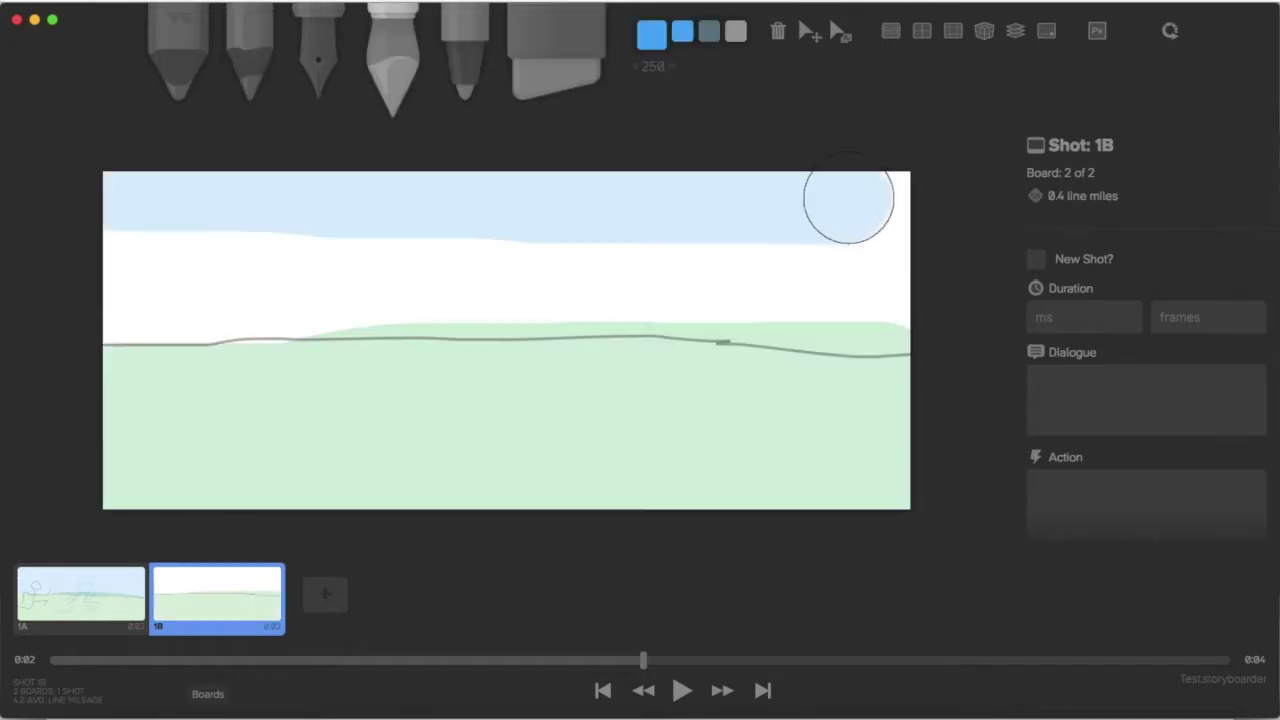
# Paint the second board's sky blue with the brush at size 250, and undo the overlapping stroke at its left edge
pyautogui.moveTo(849, 200)
pyautogui.mouseDown()
pyautogui.moveTo(901, 216)
pyautogui.moveTo(821, 249)
pyautogui.moveTo(605, 263)
pyautogui.moveTo(361, 245)
pyautogui.moveTo(198, 268)
pyautogui.moveTo(116, 255)
pyautogui.moveTo(162, 282)
pyautogui.moveTo(231, 285)
pyautogui.moveTo(905, 292)
pyautogui.mouseUp()
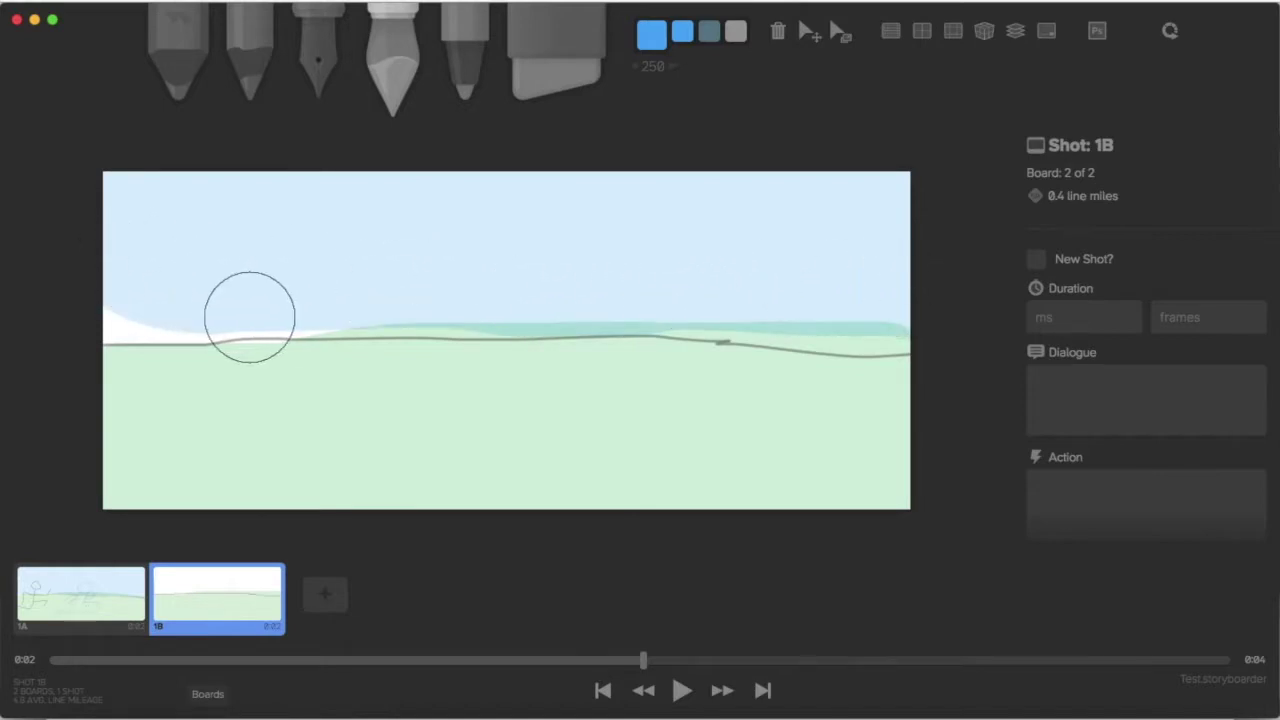
pyautogui.moveTo(237, 305)
pyautogui.mouseDown()
pyautogui.moveTo(103, 302)
pyautogui.moveTo(115, 298)
pyautogui.mouseUp()
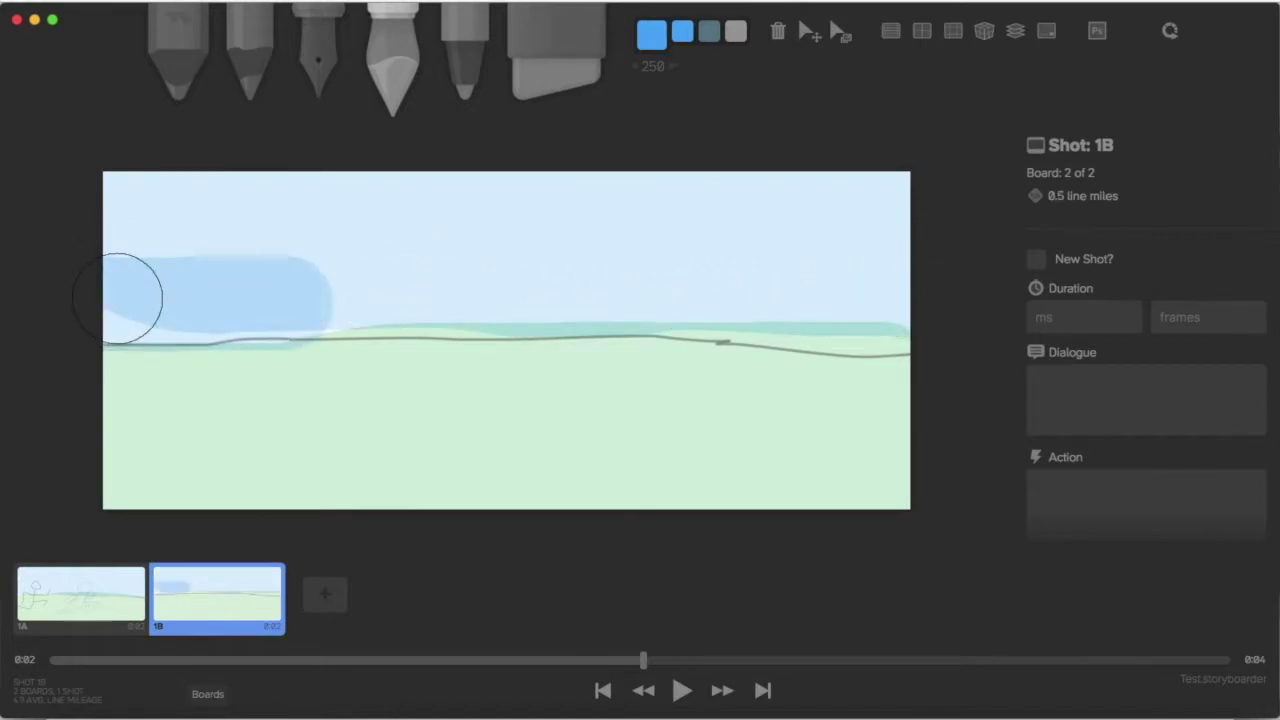
pyautogui.press('super+z')
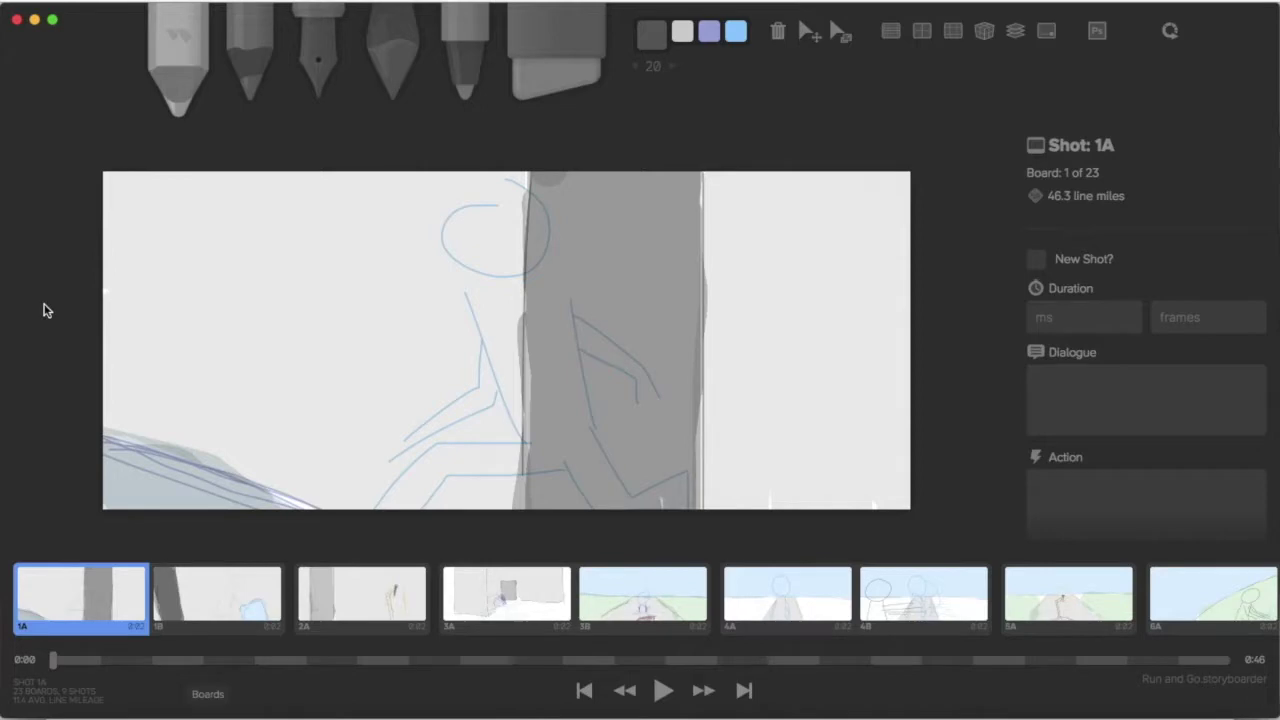
# Step back and forth through the opening boards of the Run and Go storyboard, comparing shots 1A, 1B, 2A and 3A
pyautogui.press('Right')
pyautogui.press('Right')
pyautogui.press('Right')
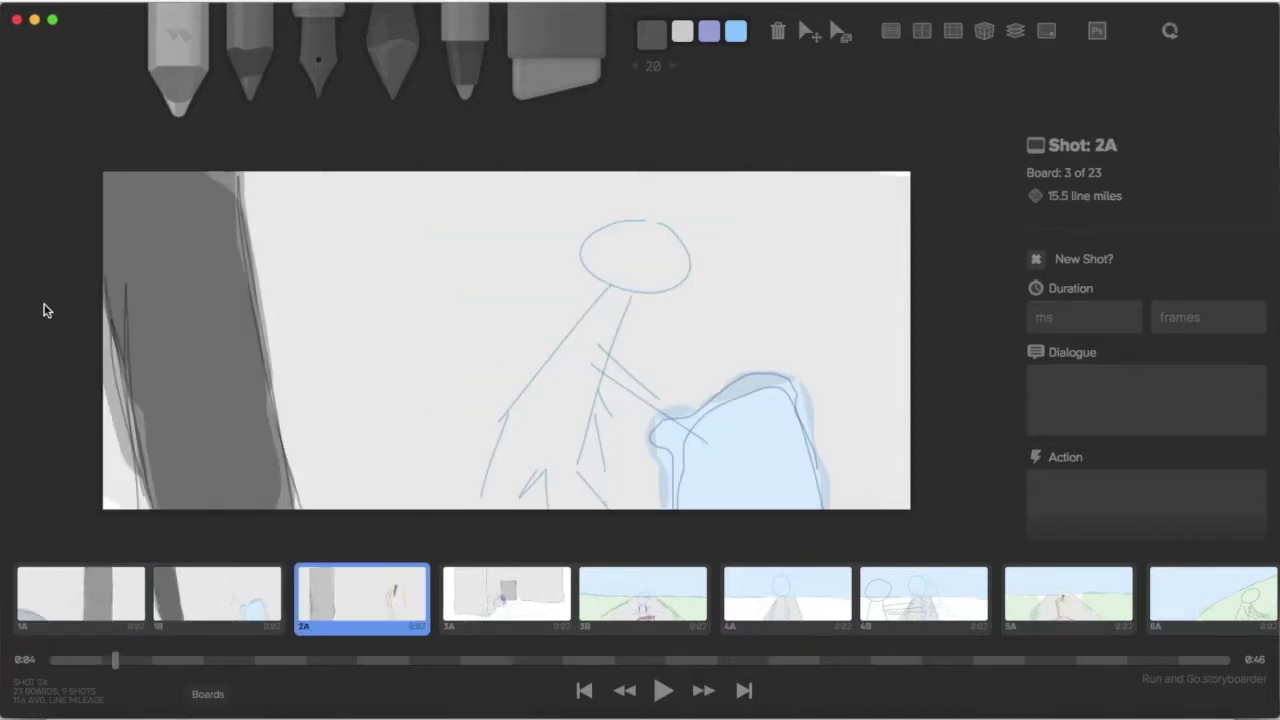
pyautogui.press('Right')
pyautogui.press('Left')
pyautogui.press('Left')
pyautogui.press('Left')
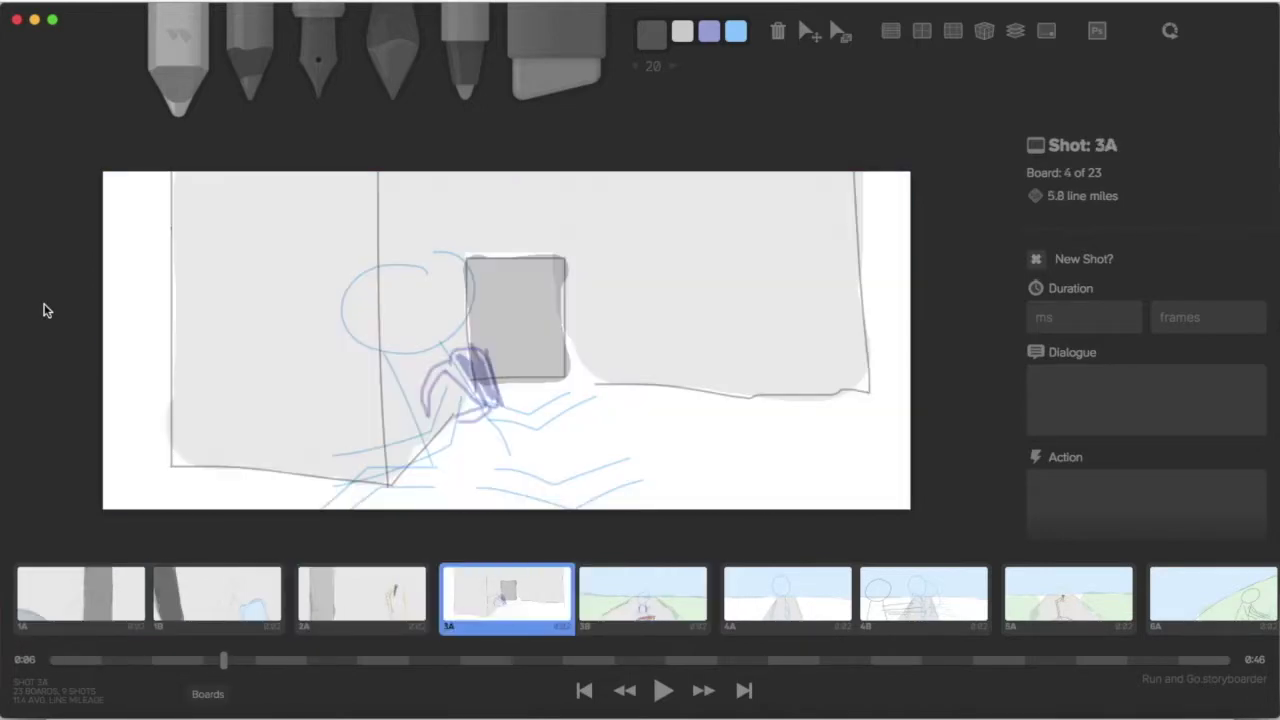
pyautogui.press('Right')
pyautogui.press('Right')
pyautogui.press('Left')
pyautogui.press('Left')
pyautogui.press('Left')
pyautogui.press('Right')
pyautogui.press('Right')
pyautogui.press('Right')
pyautogui.press('Right')
pyautogui.press('Left')
pyautogui.press('Left')
pyautogui.press('Left')
pyautogui.press('Left')
pyautogui.press('Right')
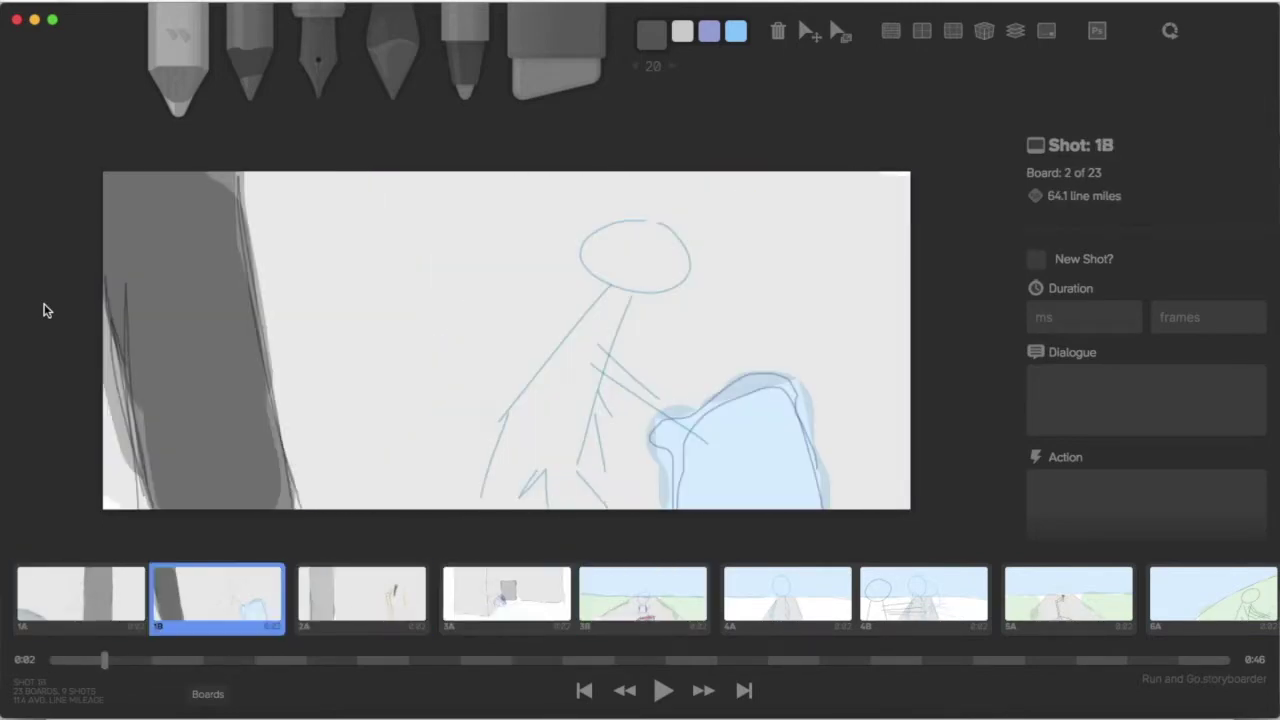
pyautogui.press('Left')
pyautogui.press('Right')
pyautogui.press('Right')
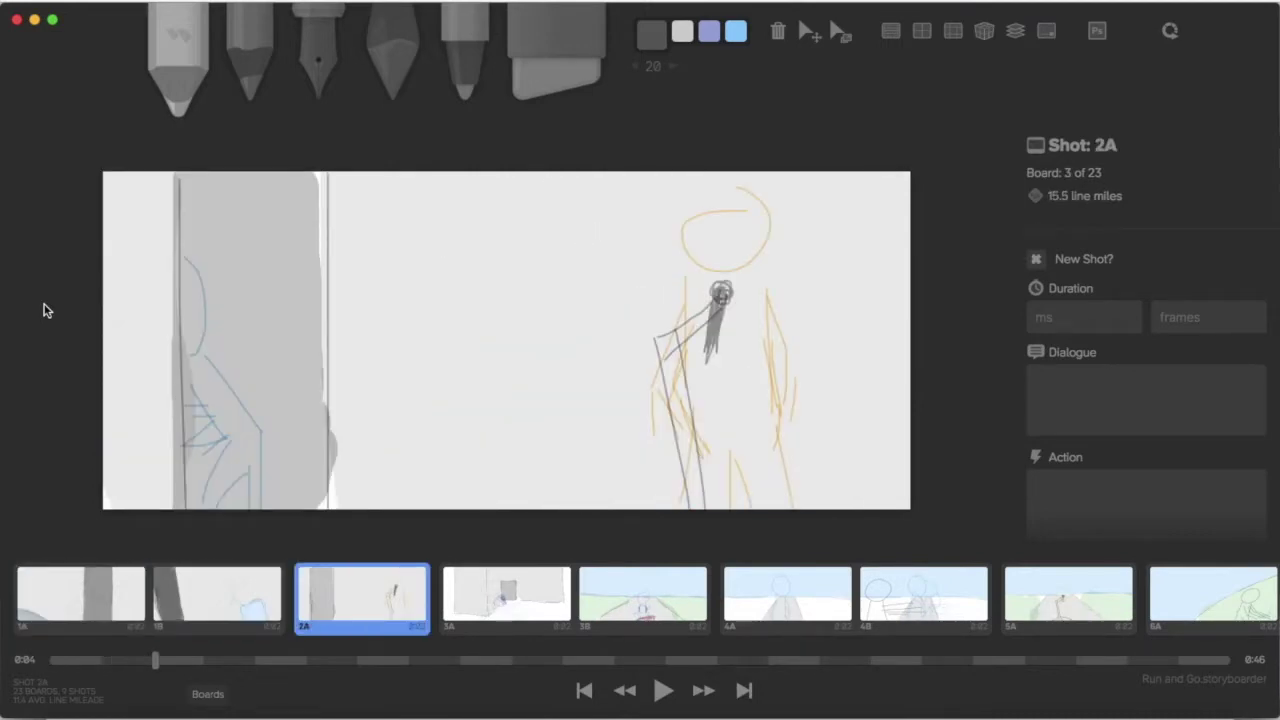
# Step forward through the boards past shot 4B and return to the first board
pyautogui.press('Left')
pyautogui.press('Left')
pyautogui.press('Right')
pyautogui.press('Right')
pyautogui.press('Right')
pyautogui.press('Right')
pyautogui.press('Right')
pyautogui.press('Right')
pyautogui.press('Right')
pyautogui.press('Right')
pyautogui.press('Right')
pyautogui.press('Left')
pyautogui.press('Left')
pyautogui.press('Left')
pyautogui.press('Left')
pyautogui.press('Left')
pyautogui.press('Left')
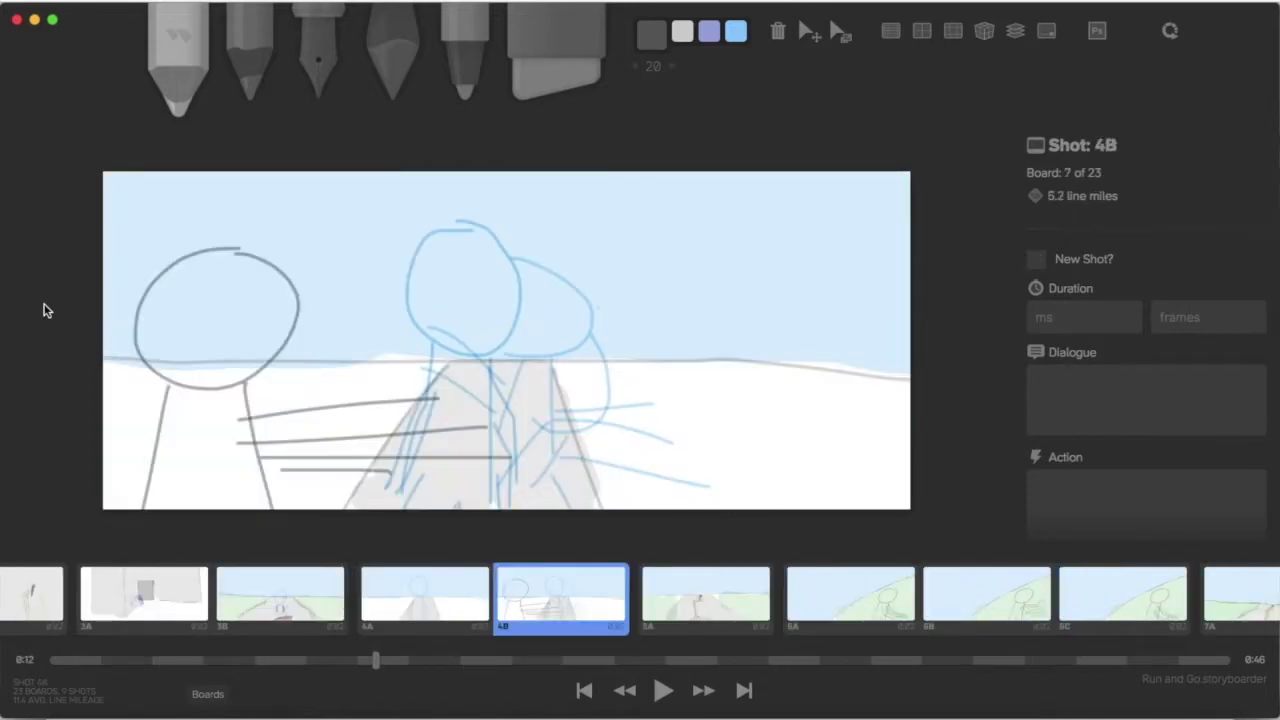
pyautogui.press('Left')
pyautogui.press('Left')
pyautogui.press('Left')
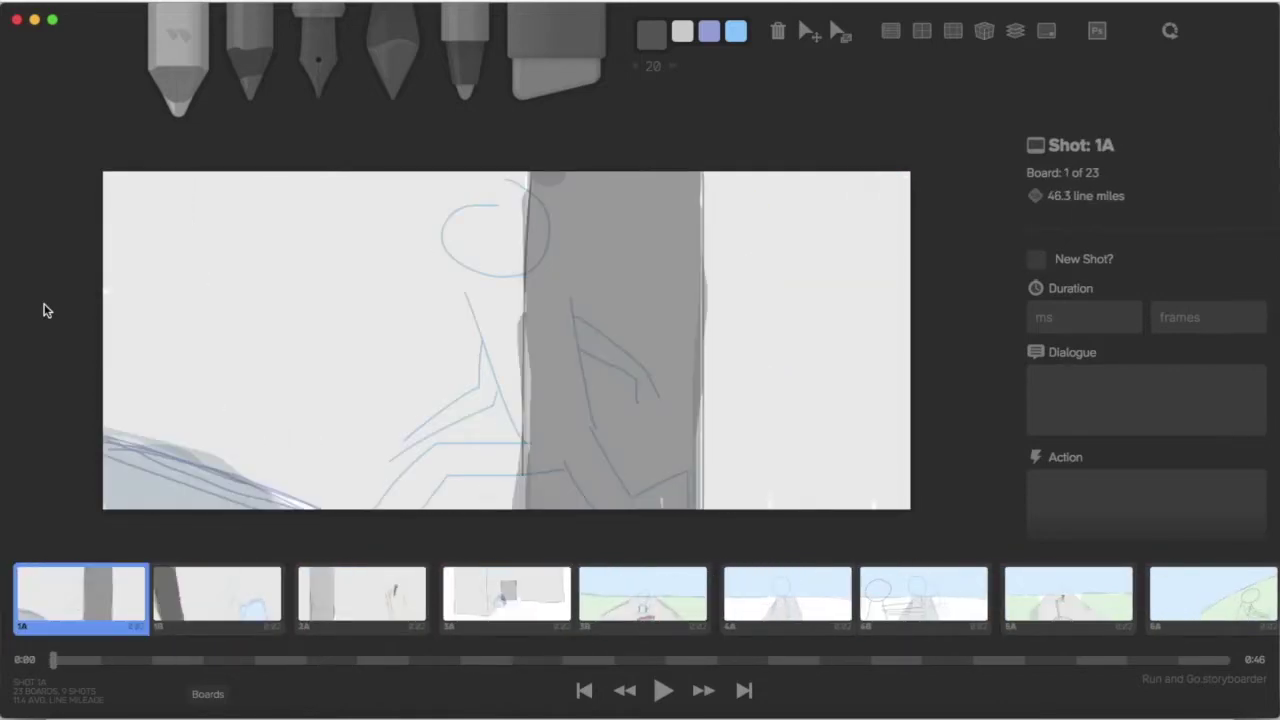
# Review the closing boards from shot 10D back to 9C, scrub back through the middle shots, and return to board 1A
pyautogui.click(1215, 662)
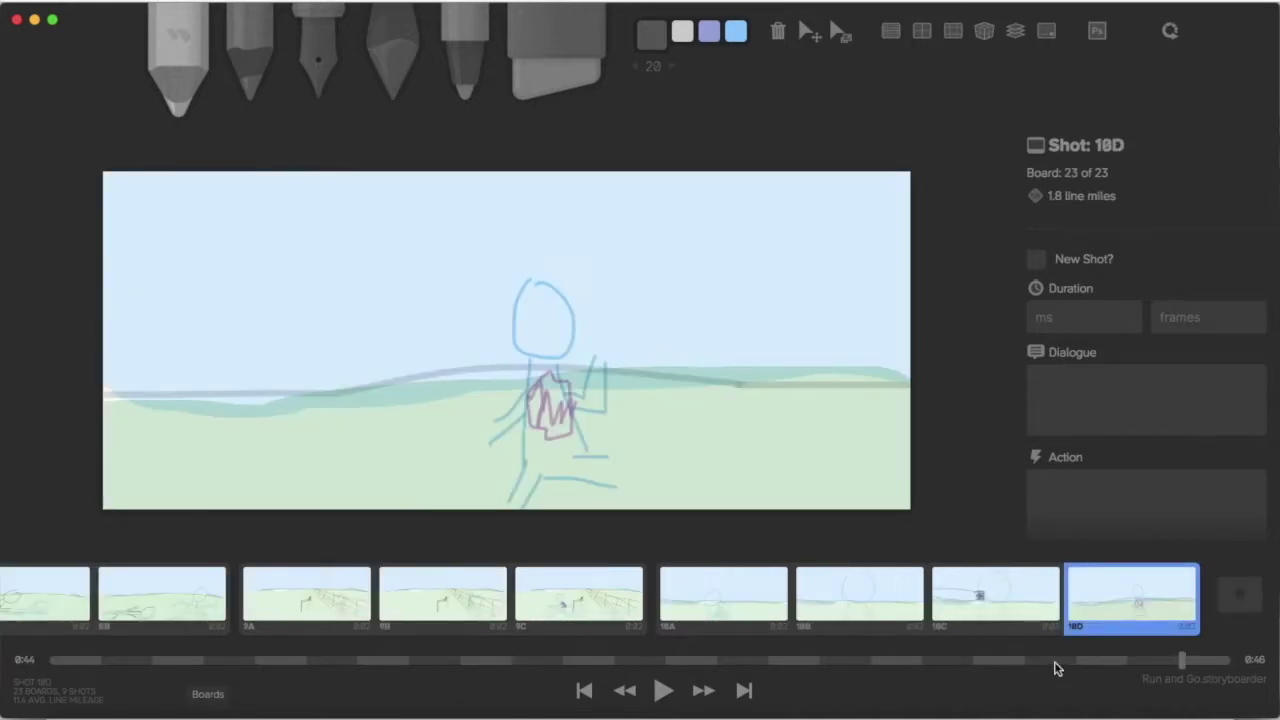
pyautogui.press('Left')
pyautogui.press('Left')
pyautogui.press('Left')
pyautogui.press('Left')
pyautogui.press('Left')
pyautogui.press('Left')
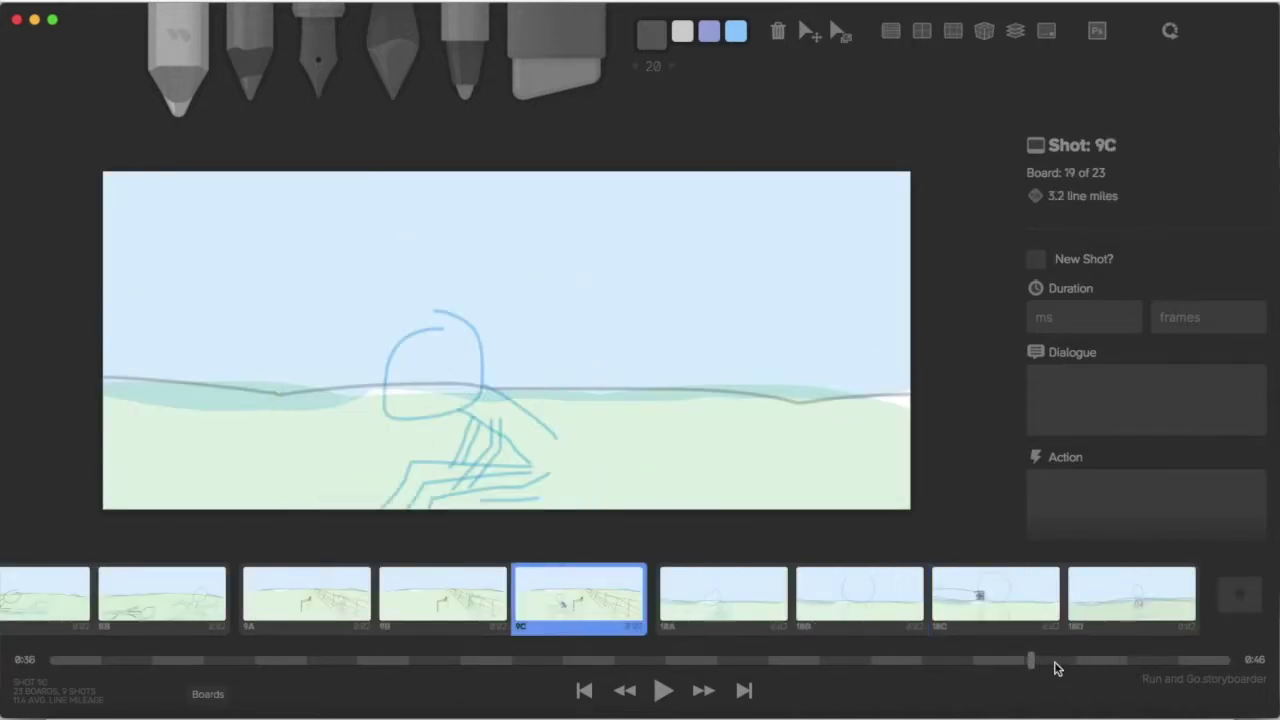
pyautogui.moveTo(873, 663); pyautogui.dragTo(566, 662)
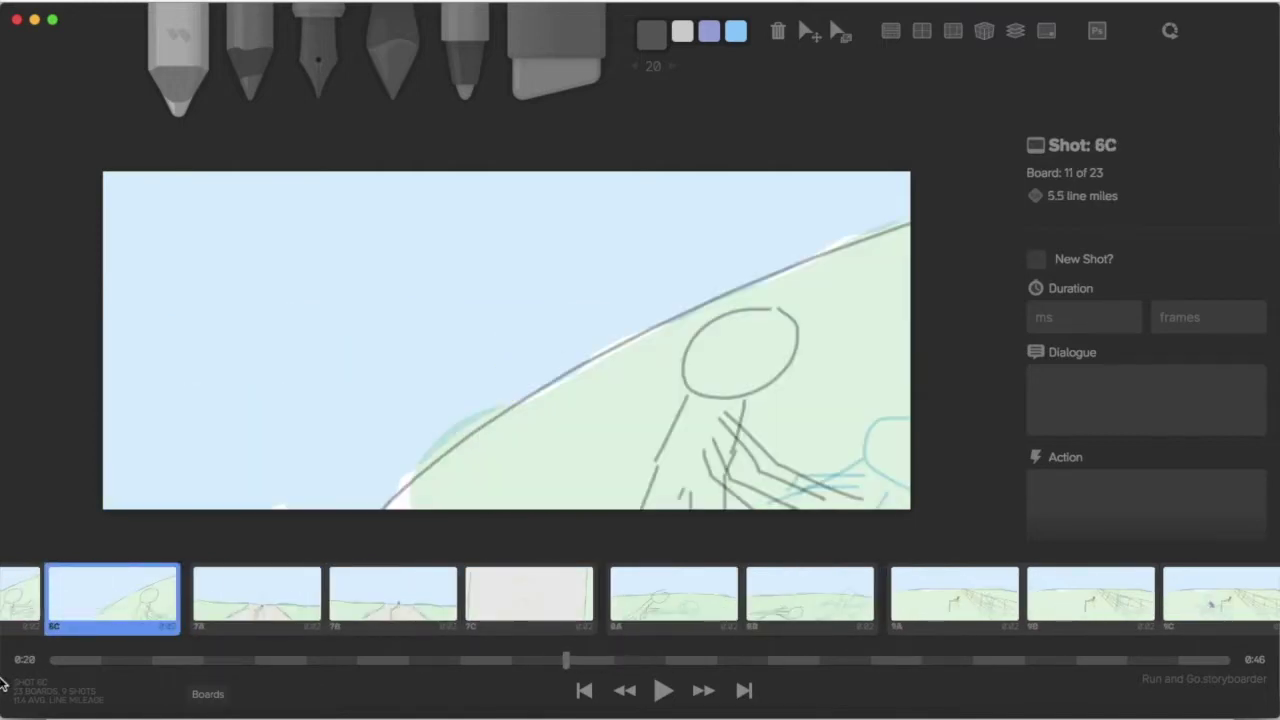
pyautogui.click(49, 662)
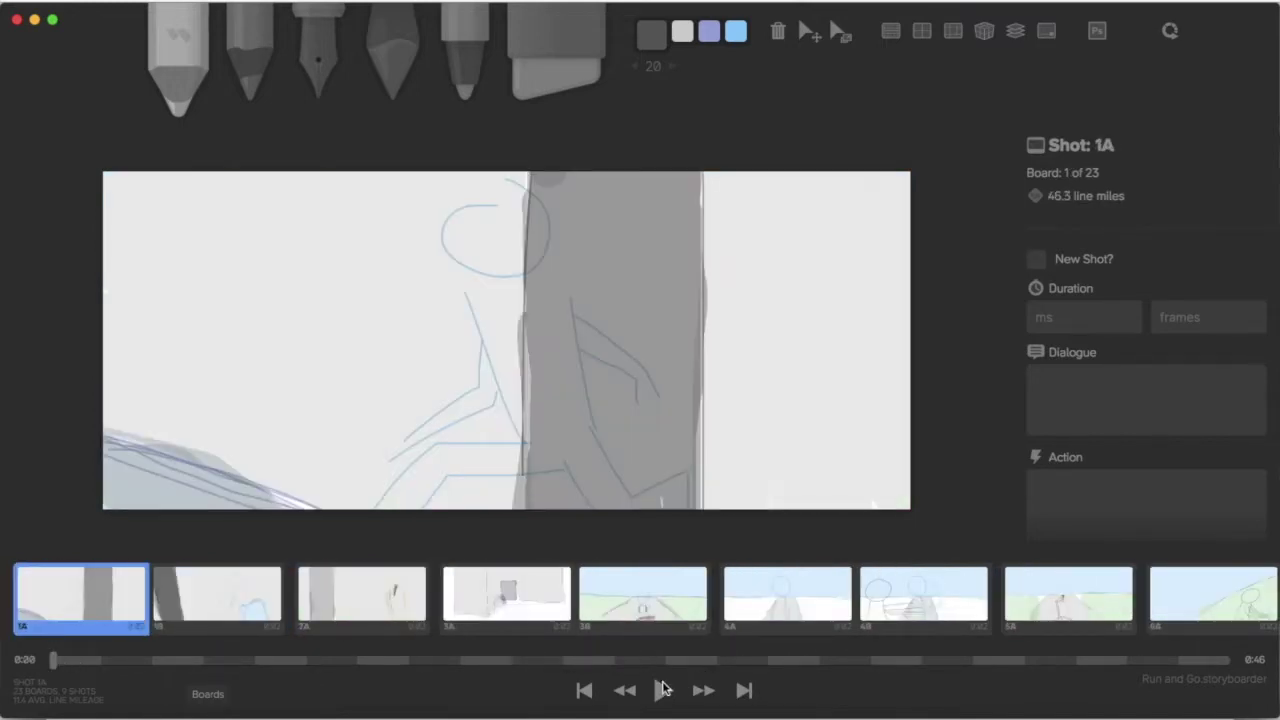
# Play the storyboard from the first board and scrub the timeline back to the start
pyautogui.click(663, 690)
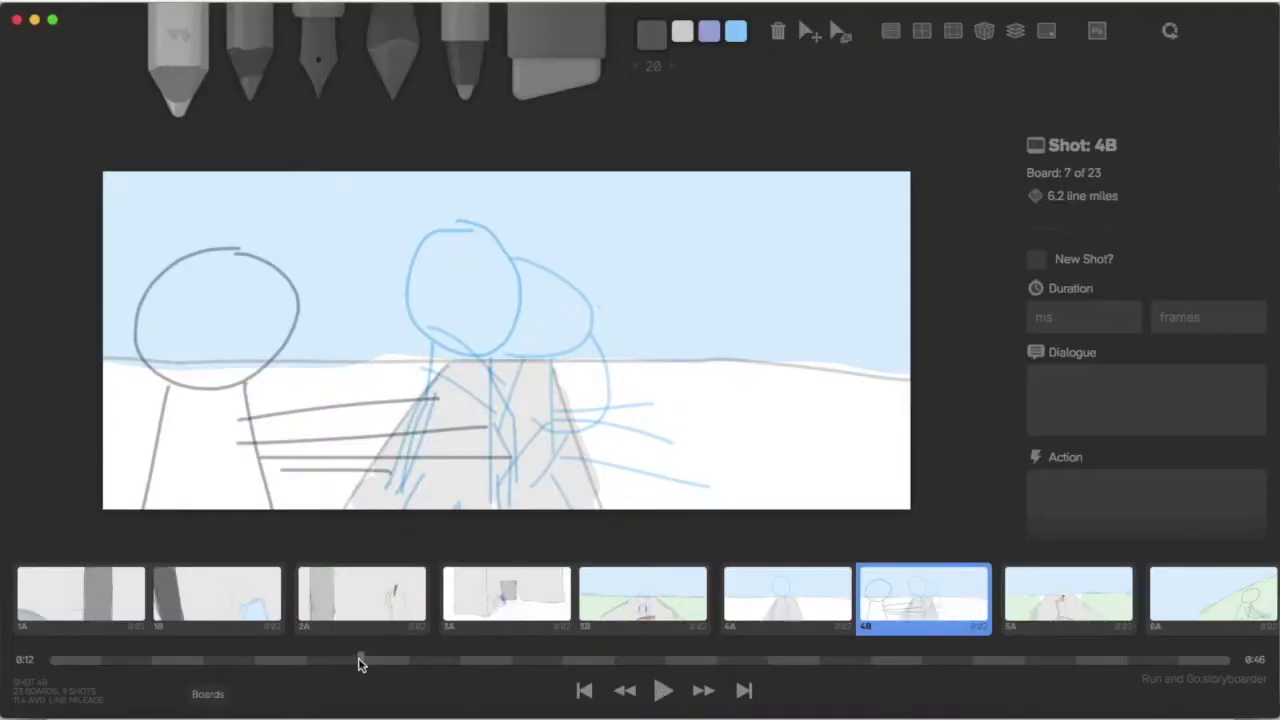
pyautogui.moveTo(360, 664); pyautogui.dragTo(155, 661)
pyautogui.click(51, 660)
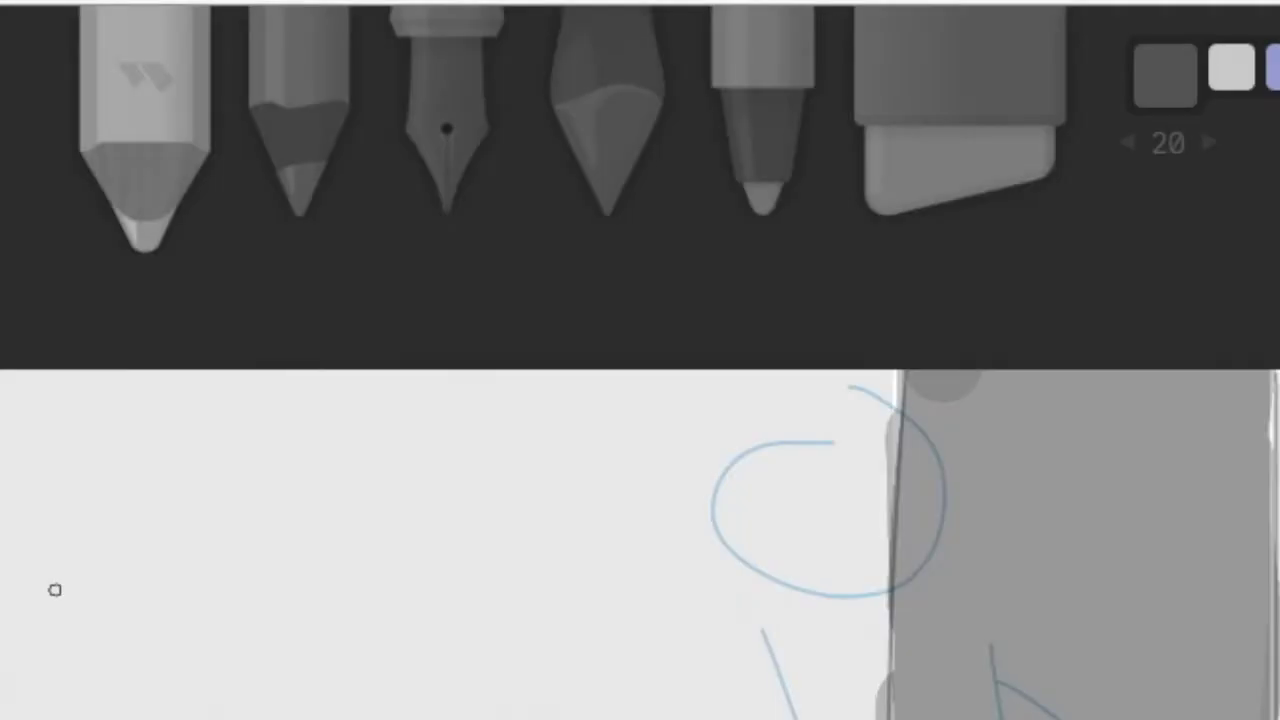
# Export the scene for Final Cut Pro X and Premiere, and locate the .fcpxml and .xml files in the exported folder
pyautogui.click(98, 1)
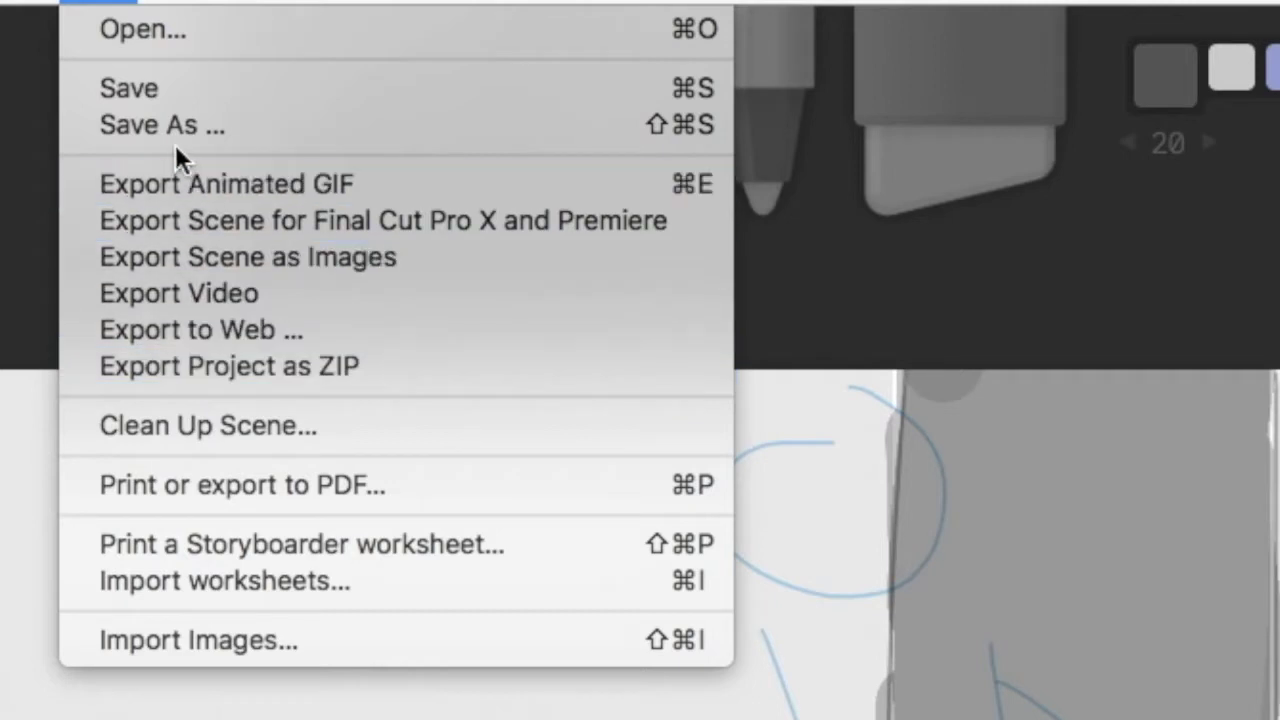
pyautogui.click(160, 219)
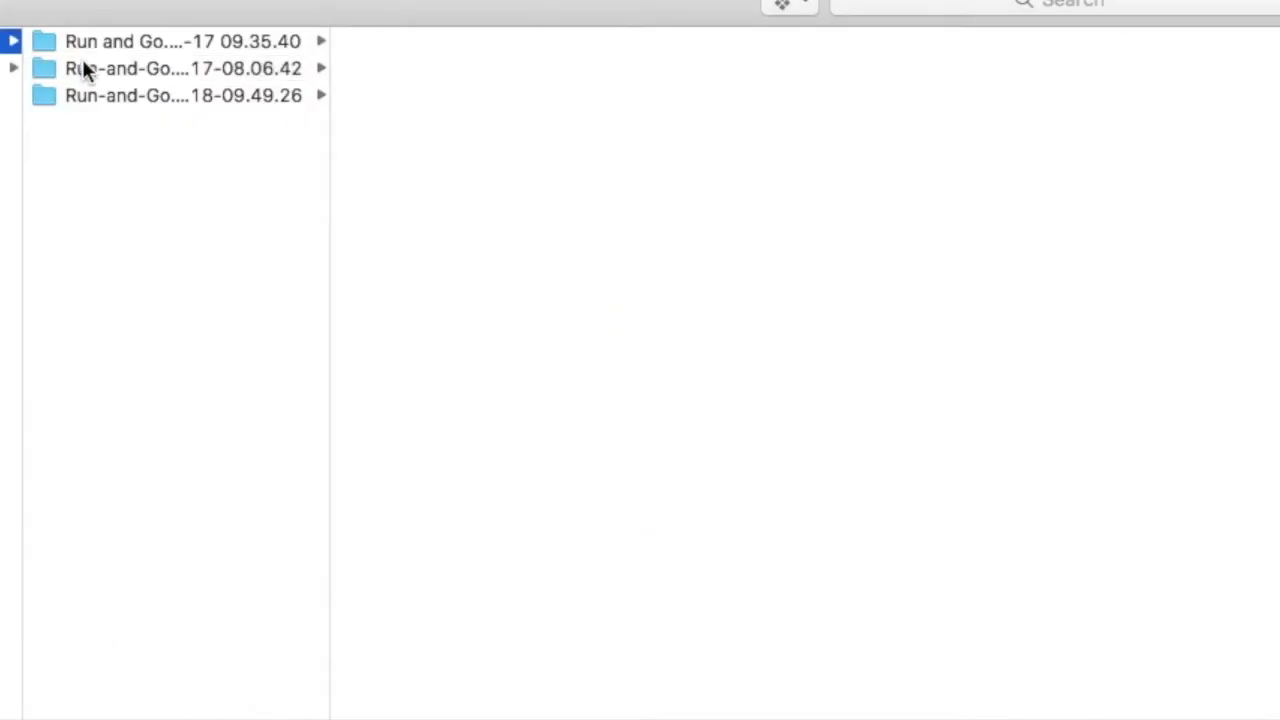
pyautogui.click(83, 64)
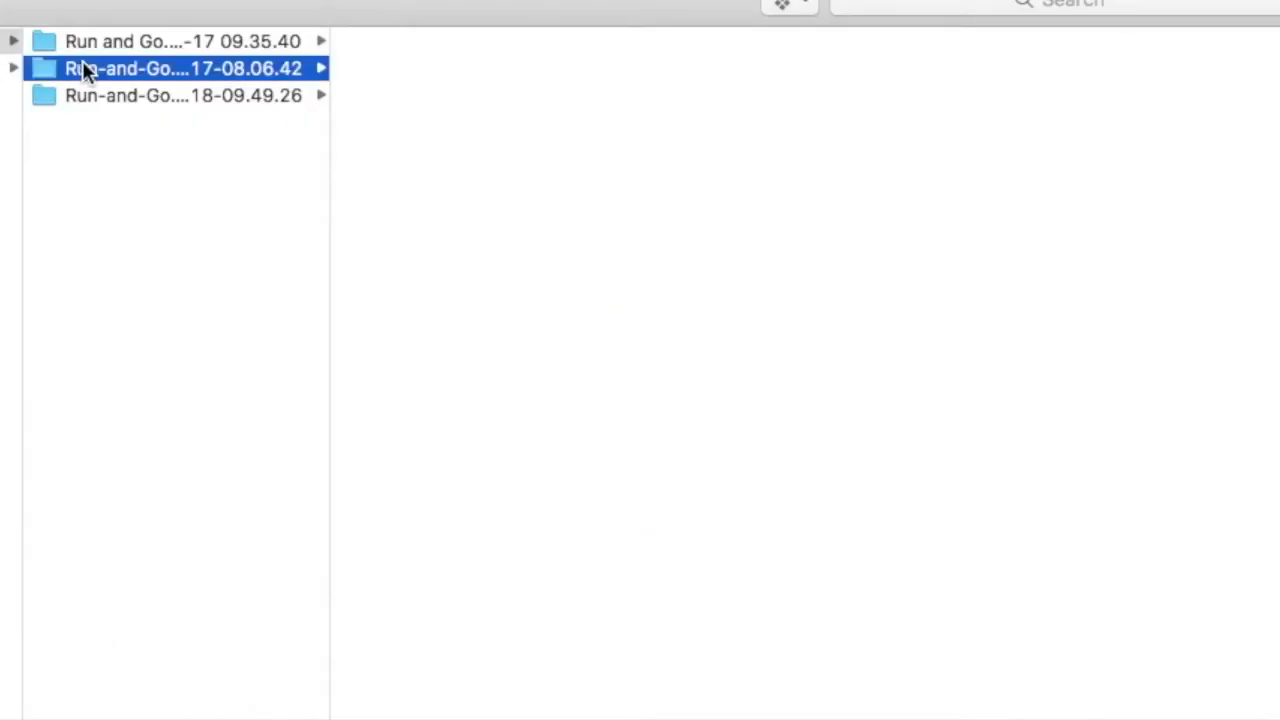
pyautogui.click(514, 635)
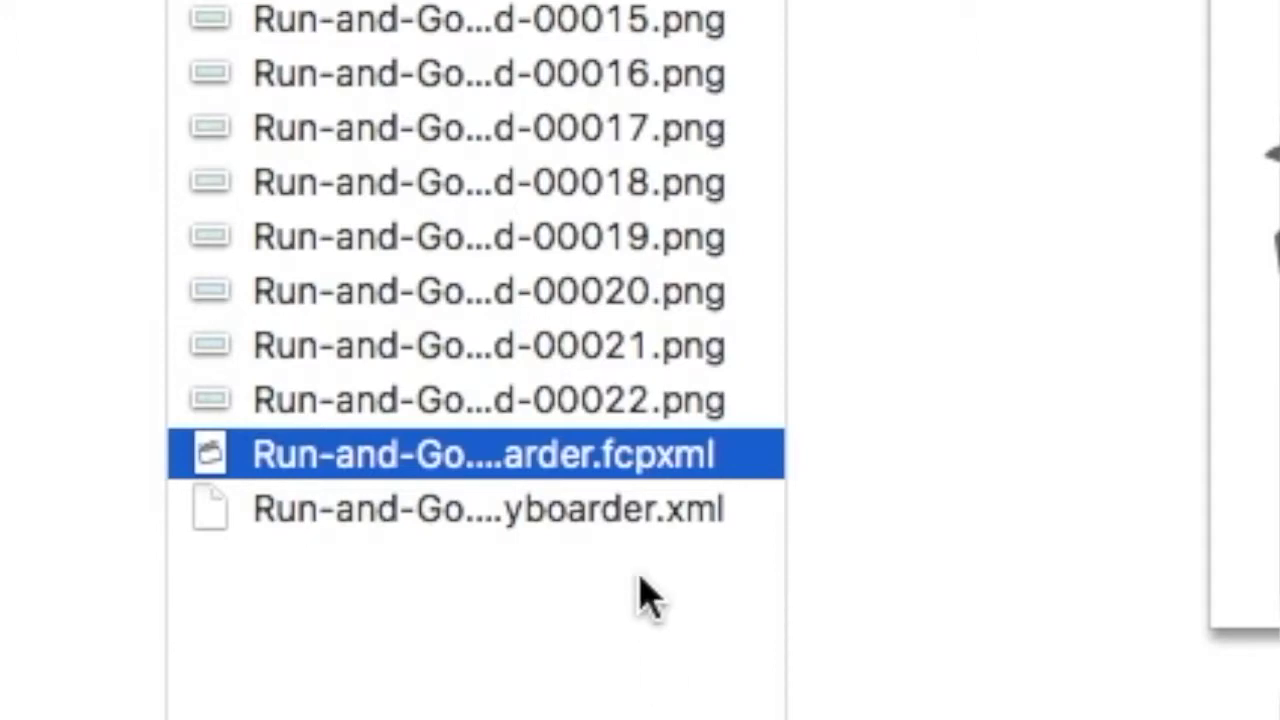
pyautogui.click(643, 515)
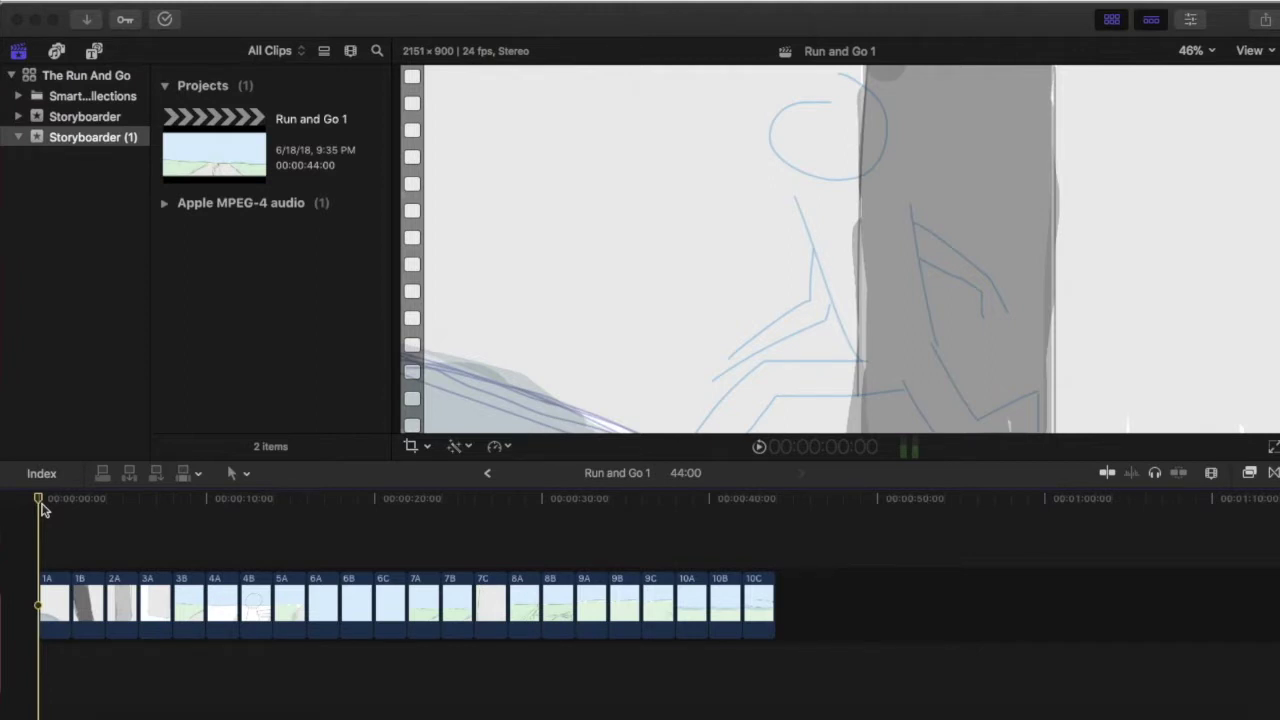
# In Final Cut Pro, check the Run and Go 1 project's resolution and frame rate properties and skim along its timeline
pyautogui.moveTo(45, 510); pyautogui.dragTo(3, 610)
pyautogui.press('super+4')
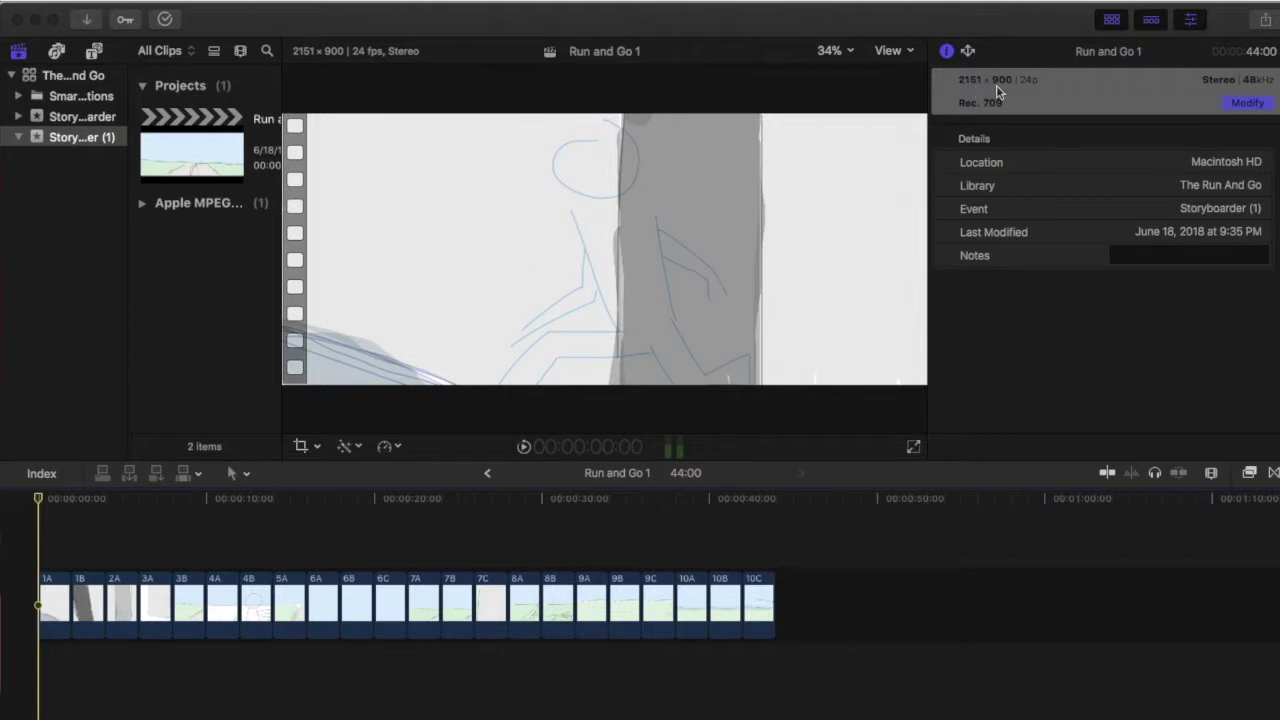
pyautogui.press('super+4')
pyautogui.moveTo(100, 499); pyautogui.dragTo(543, 511)
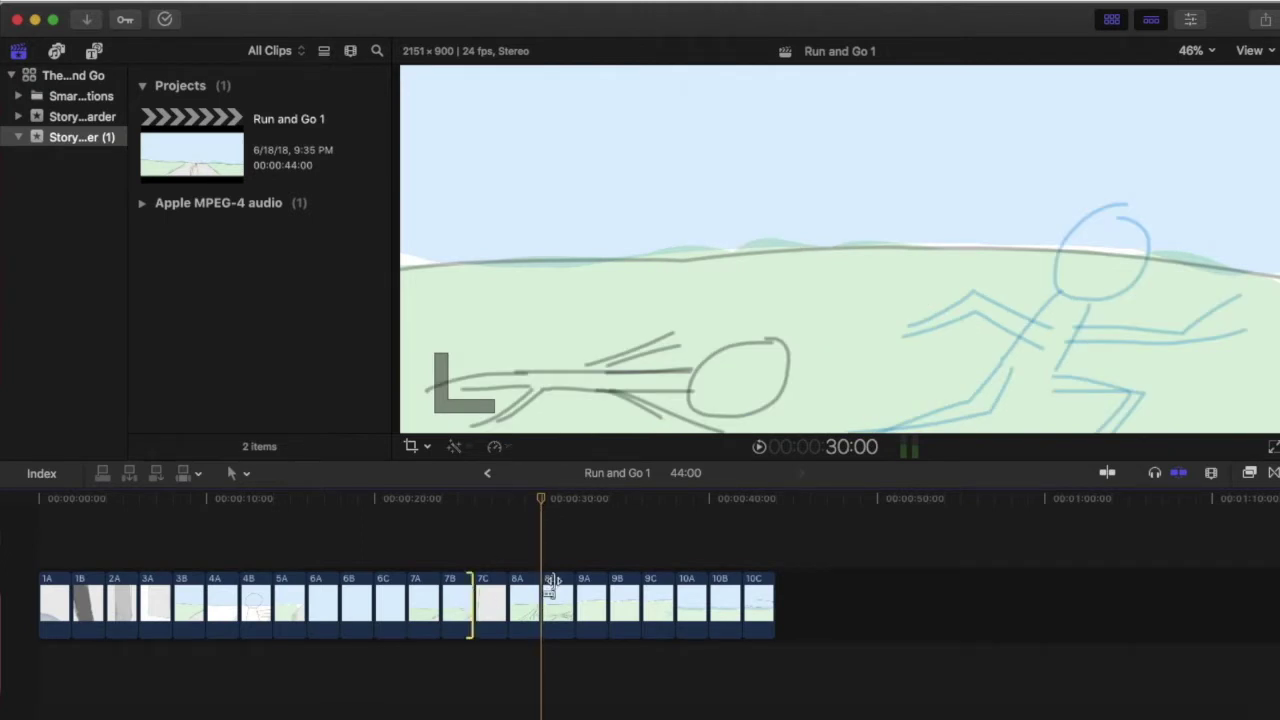
# Lengthen clip 7B on the timeline to about 13:11 and play it briefly from its start
pyautogui.moveTo(470, 600); pyautogui.dragTo(663, 600)
pyautogui.click(441, 500)
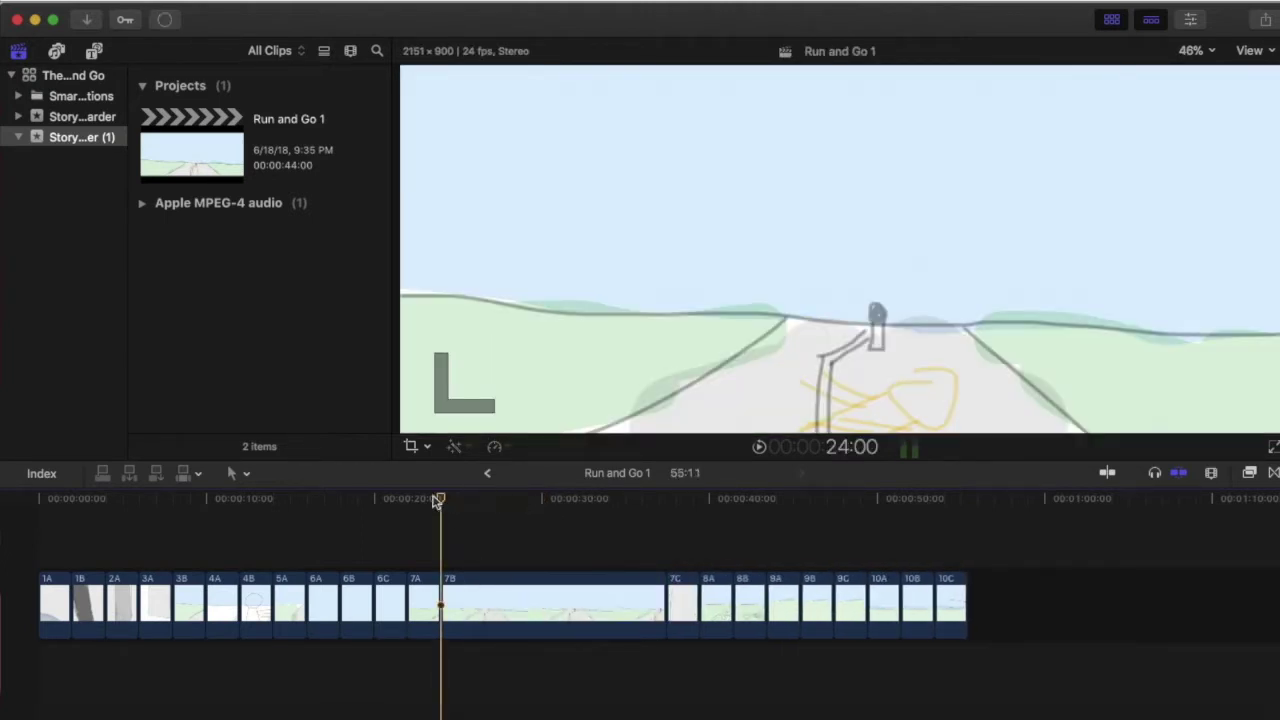
pyautogui.press('space')
pyautogui.press('space')
pyautogui.press('Up')
# Apply a Ken Burns move to clip 7A, tightening the end frame to about 146% around the figure on the road
pyautogui.click(474, 578)
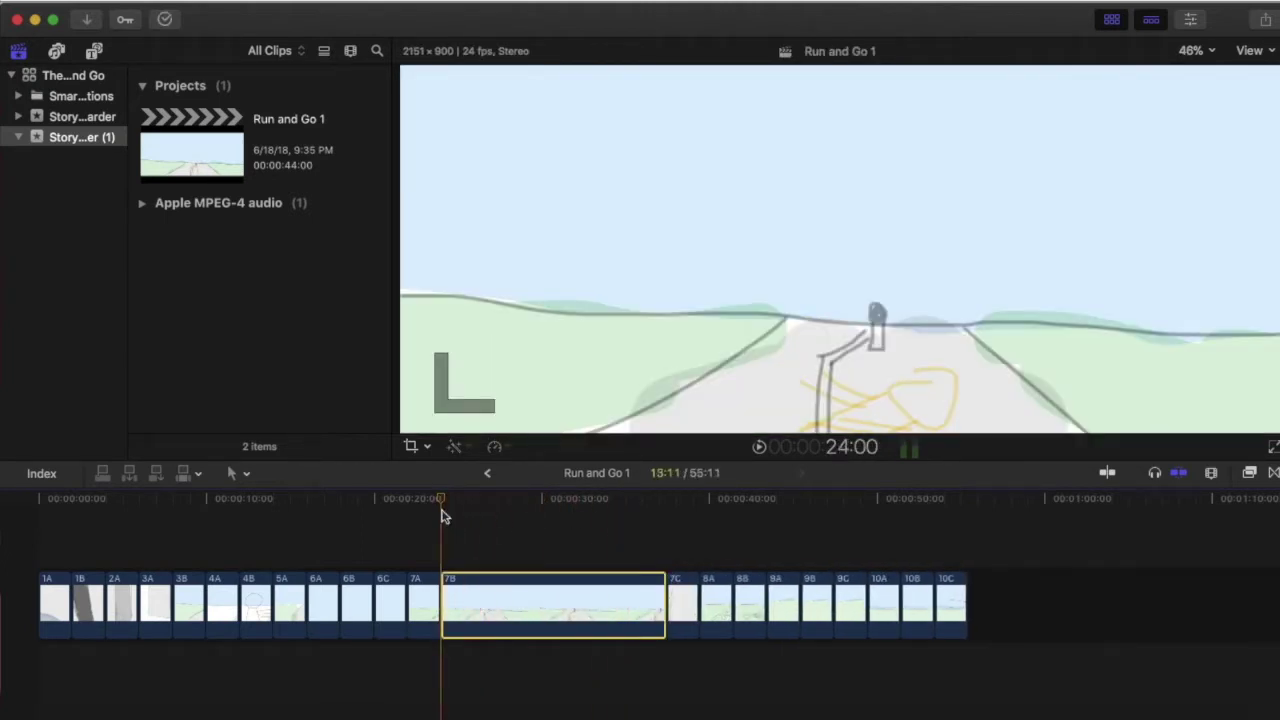
pyautogui.click(410, 447)
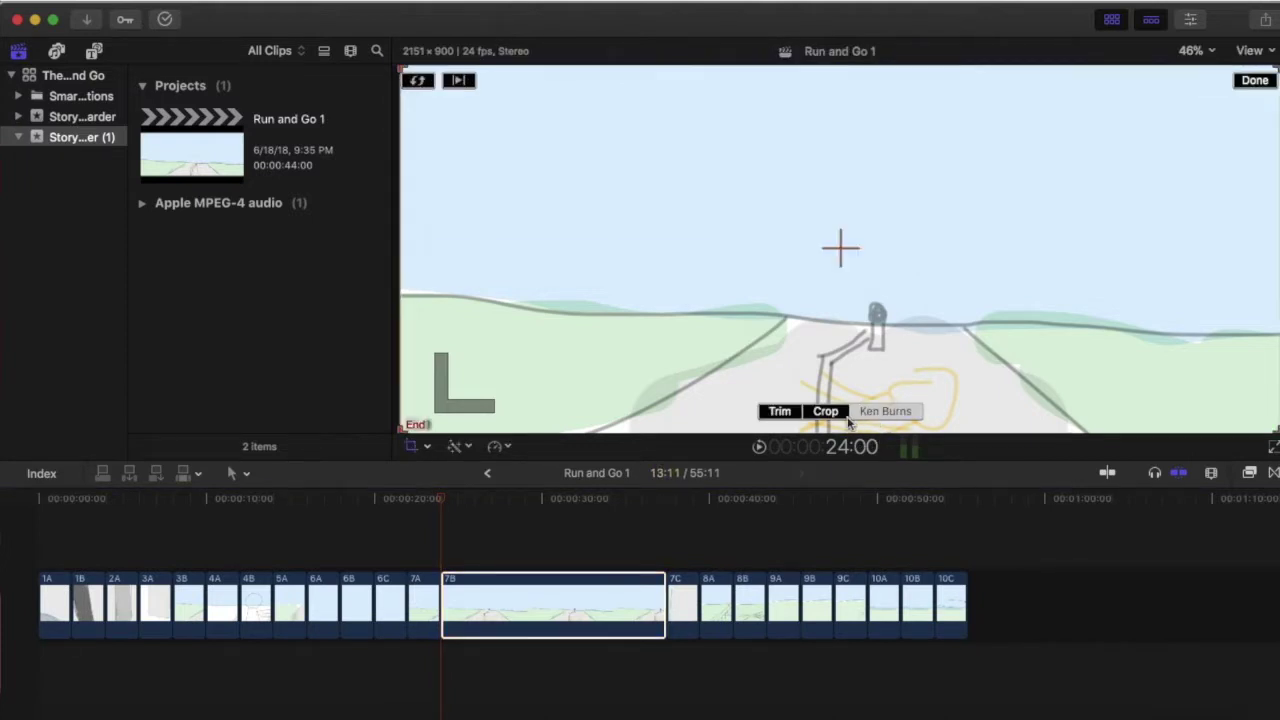
pyautogui.click(826, 412)
pyautogui.click(420, 610)
pyautogui.click(886, 412)
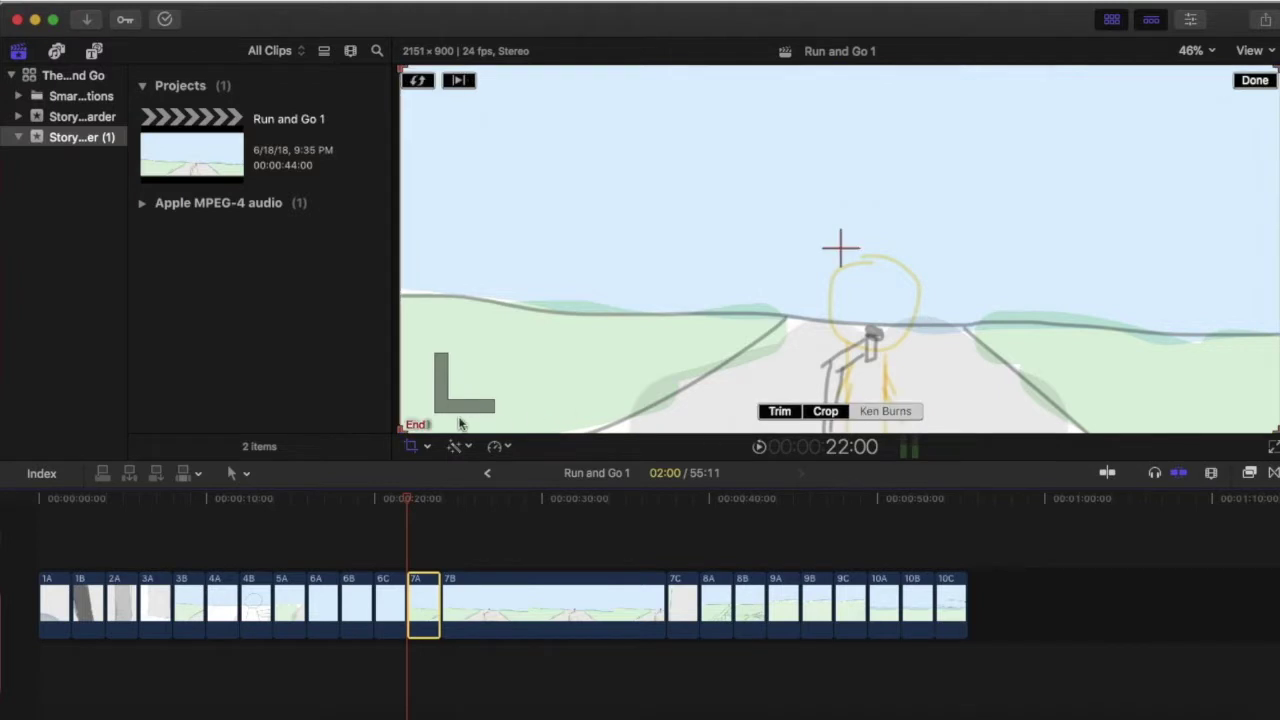
pyautogui.moveTo(409, 432); pyautogui.dragTo(700, 400)
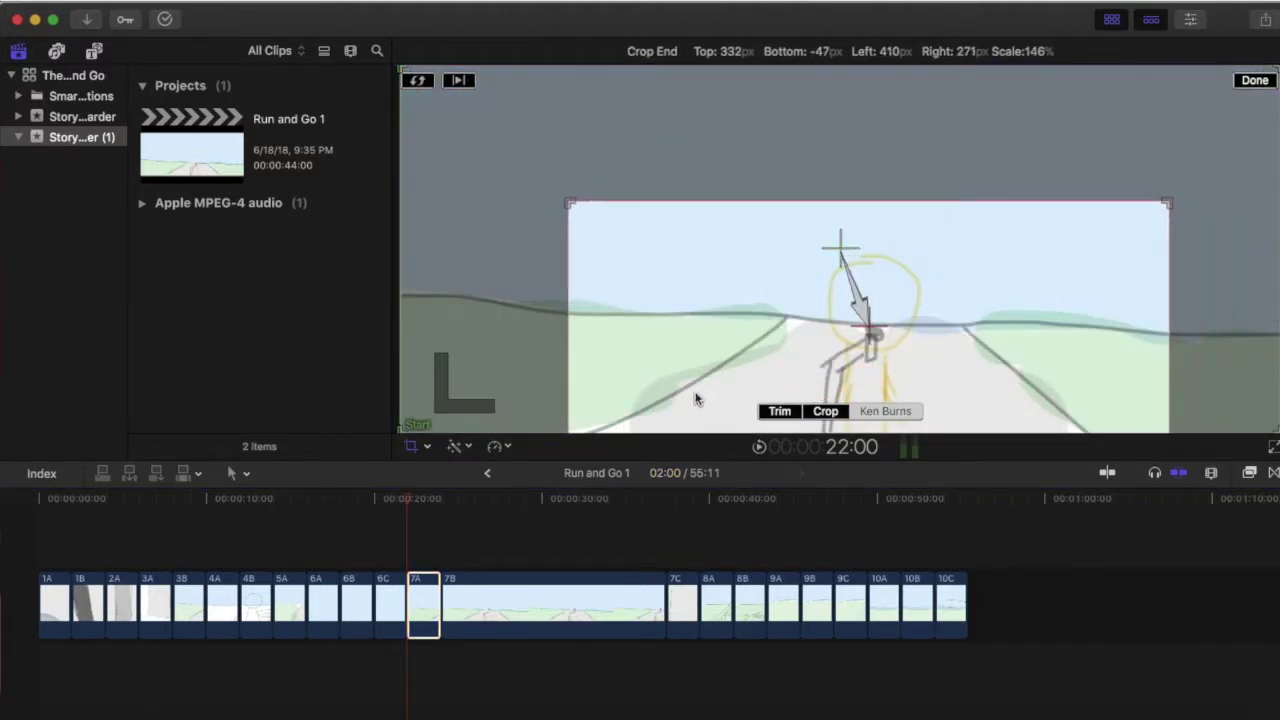
pyautogui.moveTo(886, 355); pyautogui.dragTo(886, 318)
pyautogui.click(1255, 80)
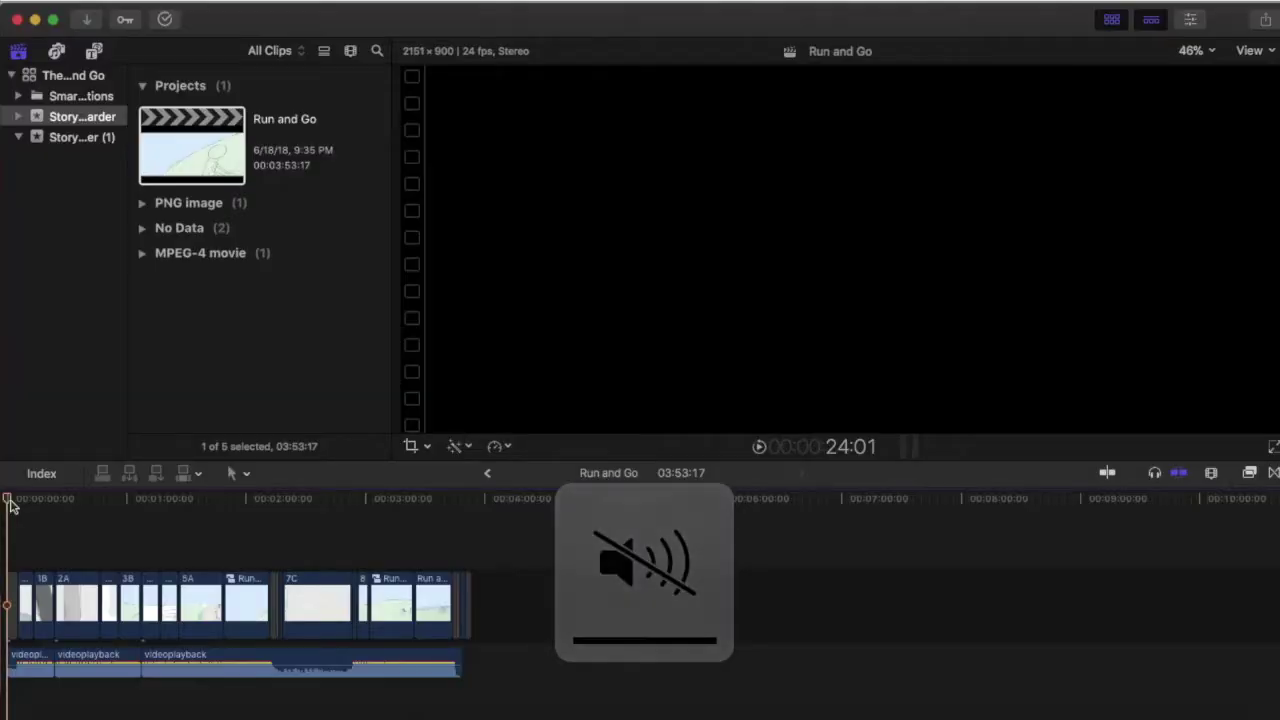
# Skim the edited Run and Go project, and place the First DUB! audio beneath the clips at the start of Run and Go 1
pyautogui.moveTo(10, 505); pyautogui.dragTo(160, 500)
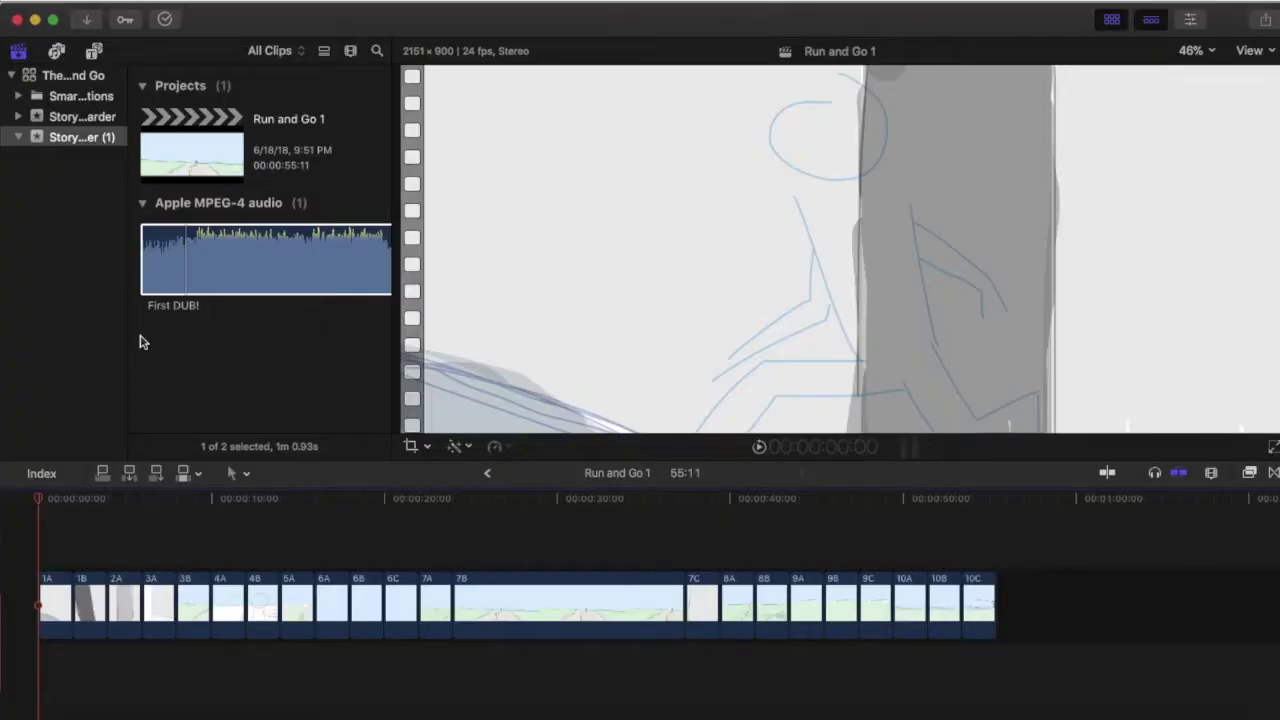
pyautogui.moveTo(186, 260); pyautogui.dragTo(78, 668)
pyautogui.click(22, 535)
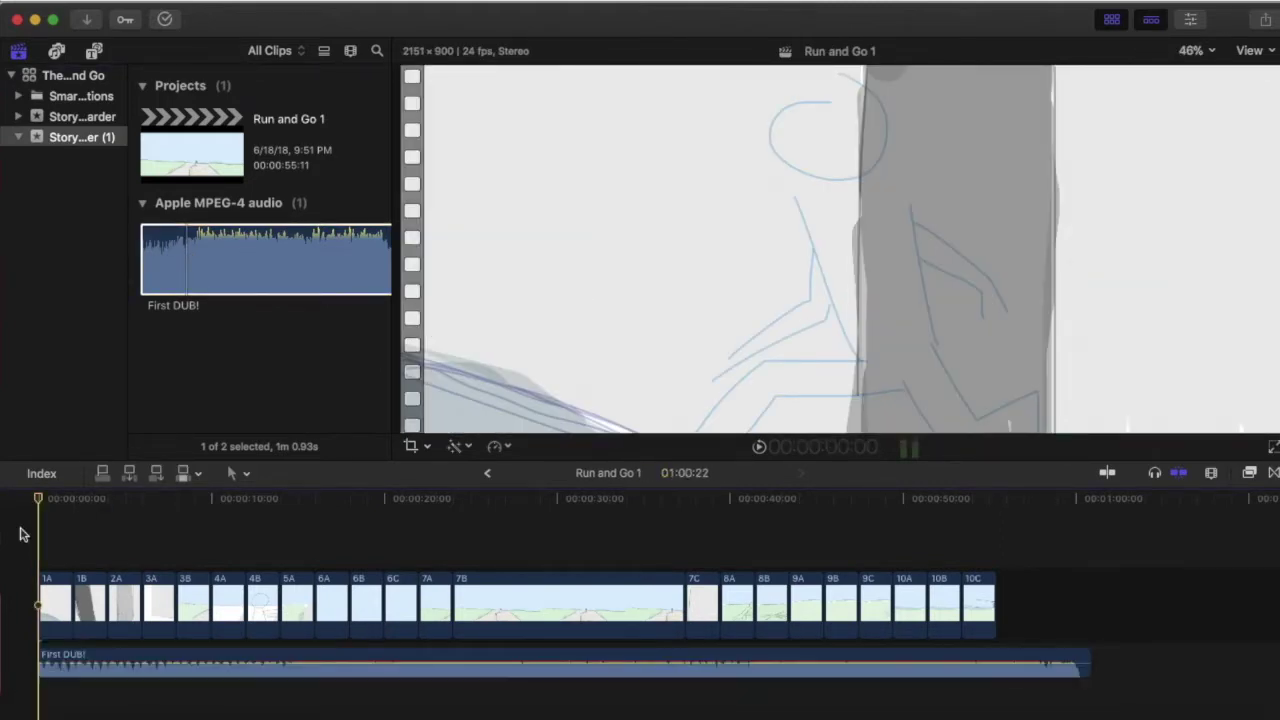
# Play the opening with the audio and trim the end of clip 1A to just under 2 seconds
pyautogui.press('super+equal')
pyautogui.press('super+equal')
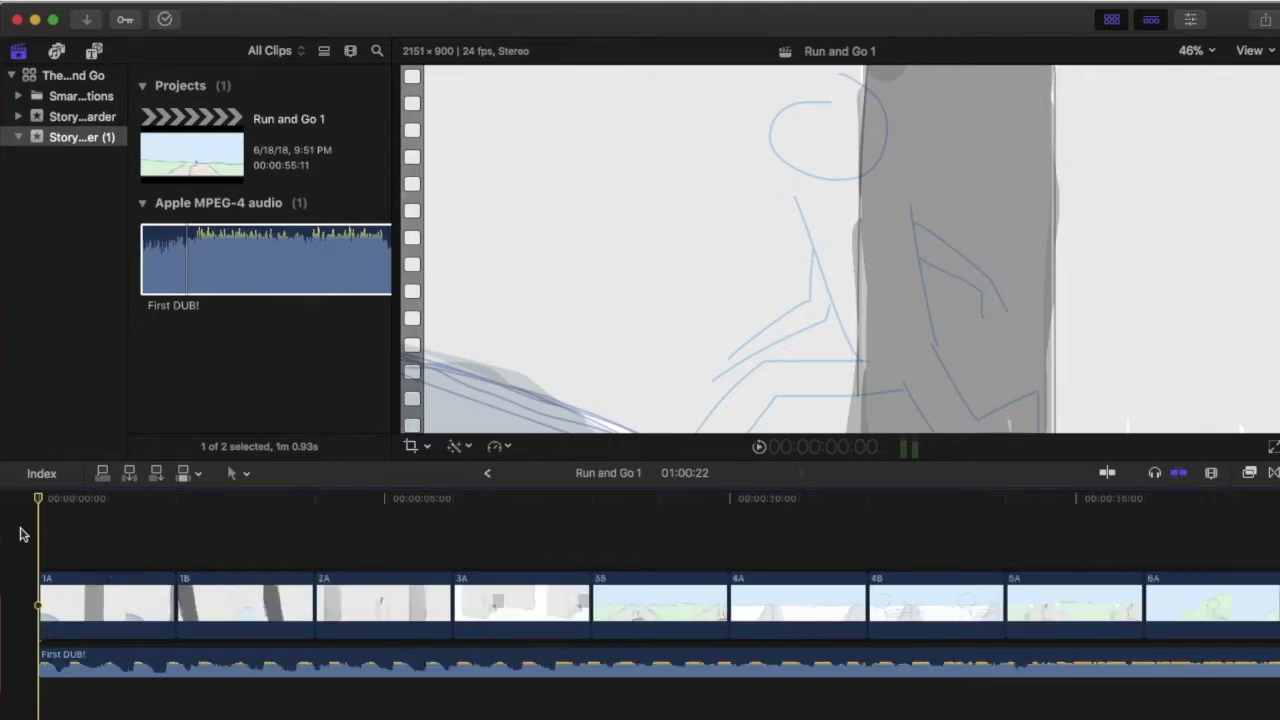
pyautogui.press('space')
pyautogui.press('space')
pyautogui.moveTo(175, 600); pyautogui.dragTo(167, 600)
# Play on and extend clip 1B to end at about 5.6 seconds and clip 2A at about 8 seconds on the timeline
pyautogui.press('space')
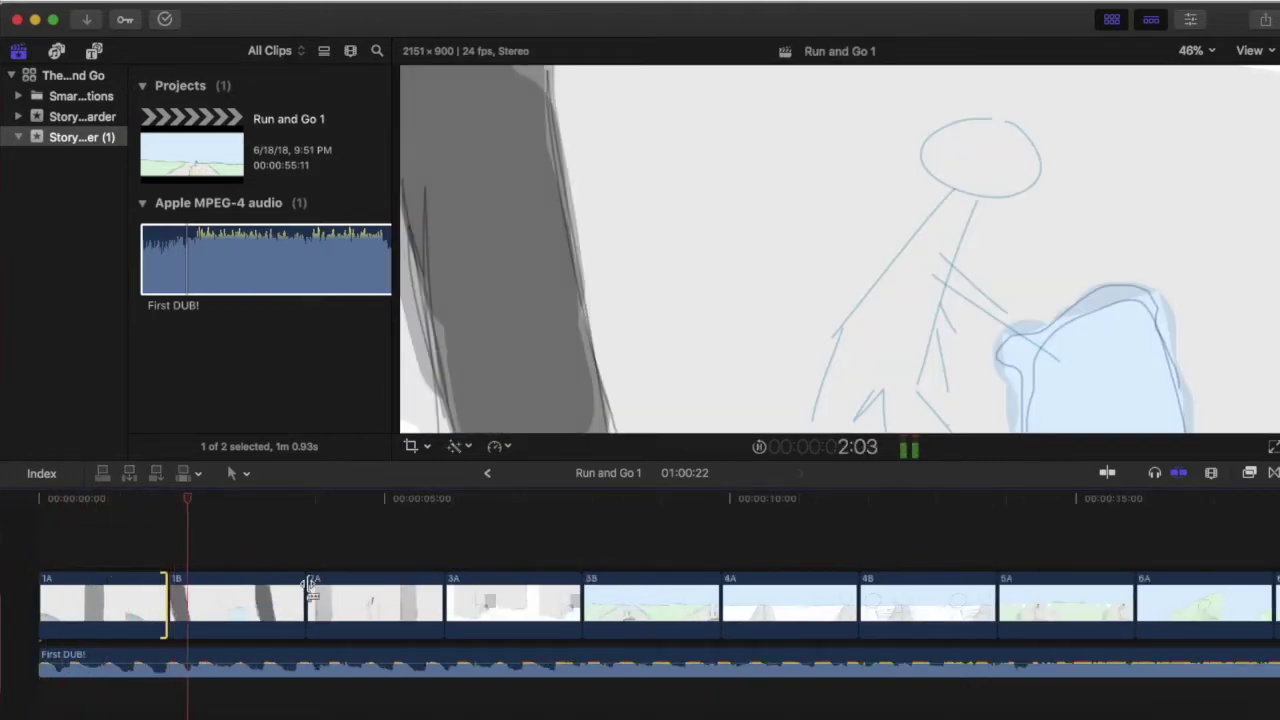
pyautogui.press('space')
pyautogui.moveTo(299, 595); pyautogui.dragTo(426, 595)
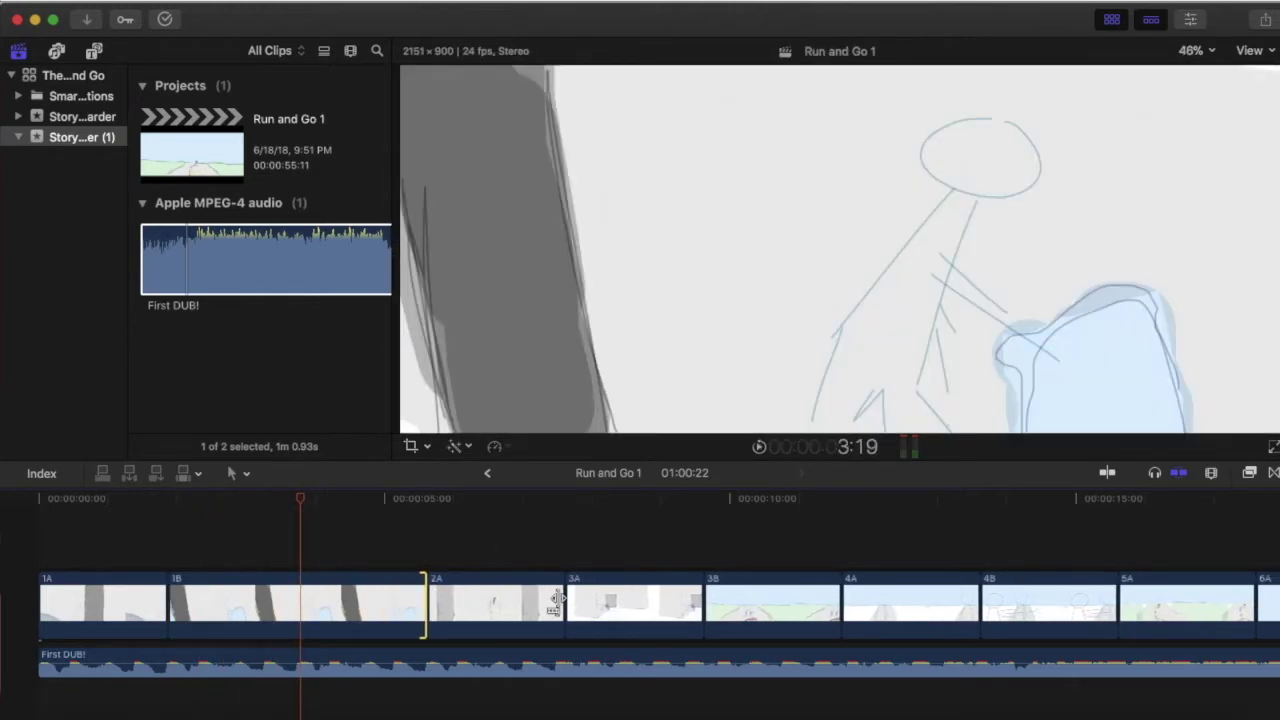
pyautogui.moveTo(557, 600); pyautogui.dragTo(591, 600)
# Play the retimed opening from the start and shorten clip 3A to end at about 9.6 seconds on the timeline
pyautogui.press('Home')
pyautogui.press('space')
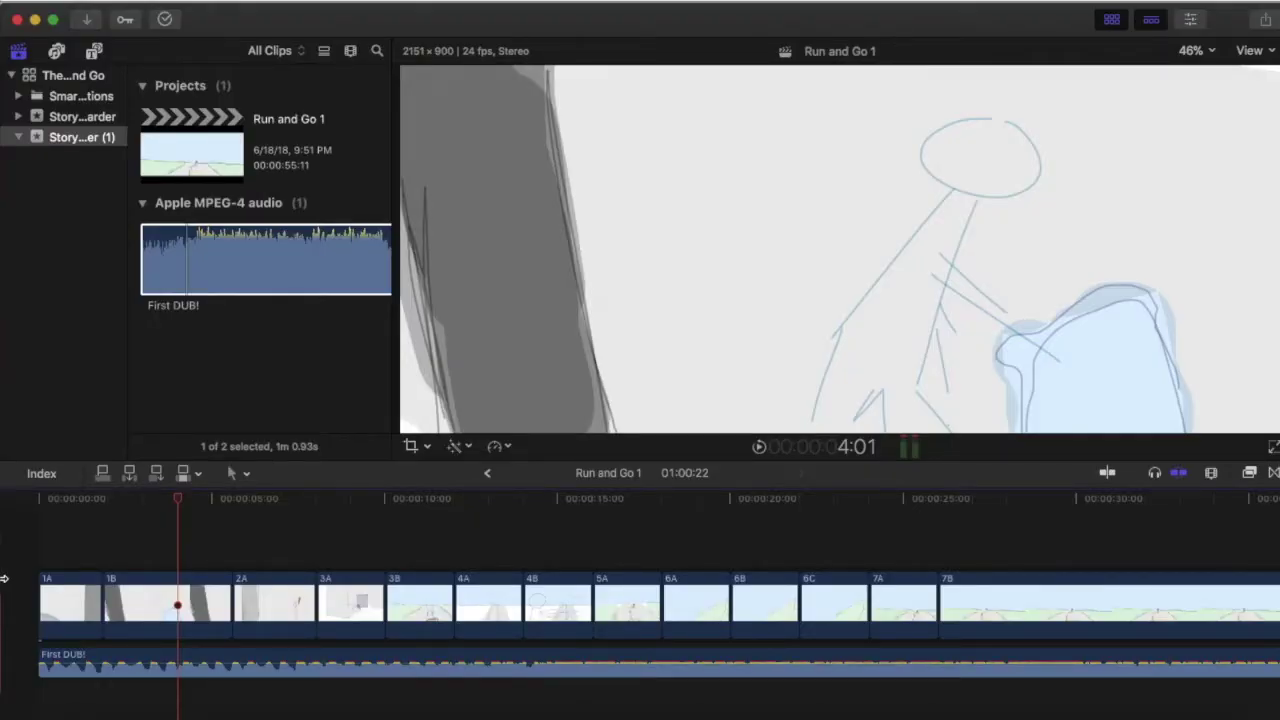
pyautogui.moveTo(378, 612); pyautogui.dragTo(362, 610)
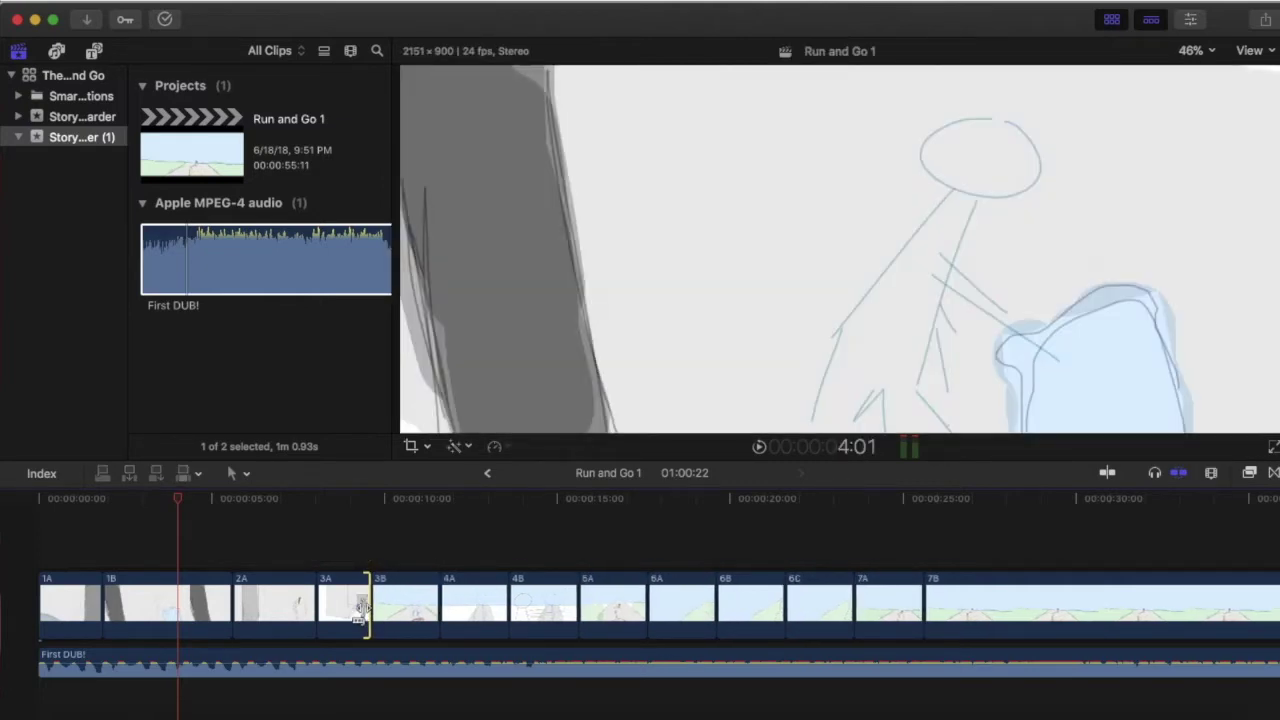